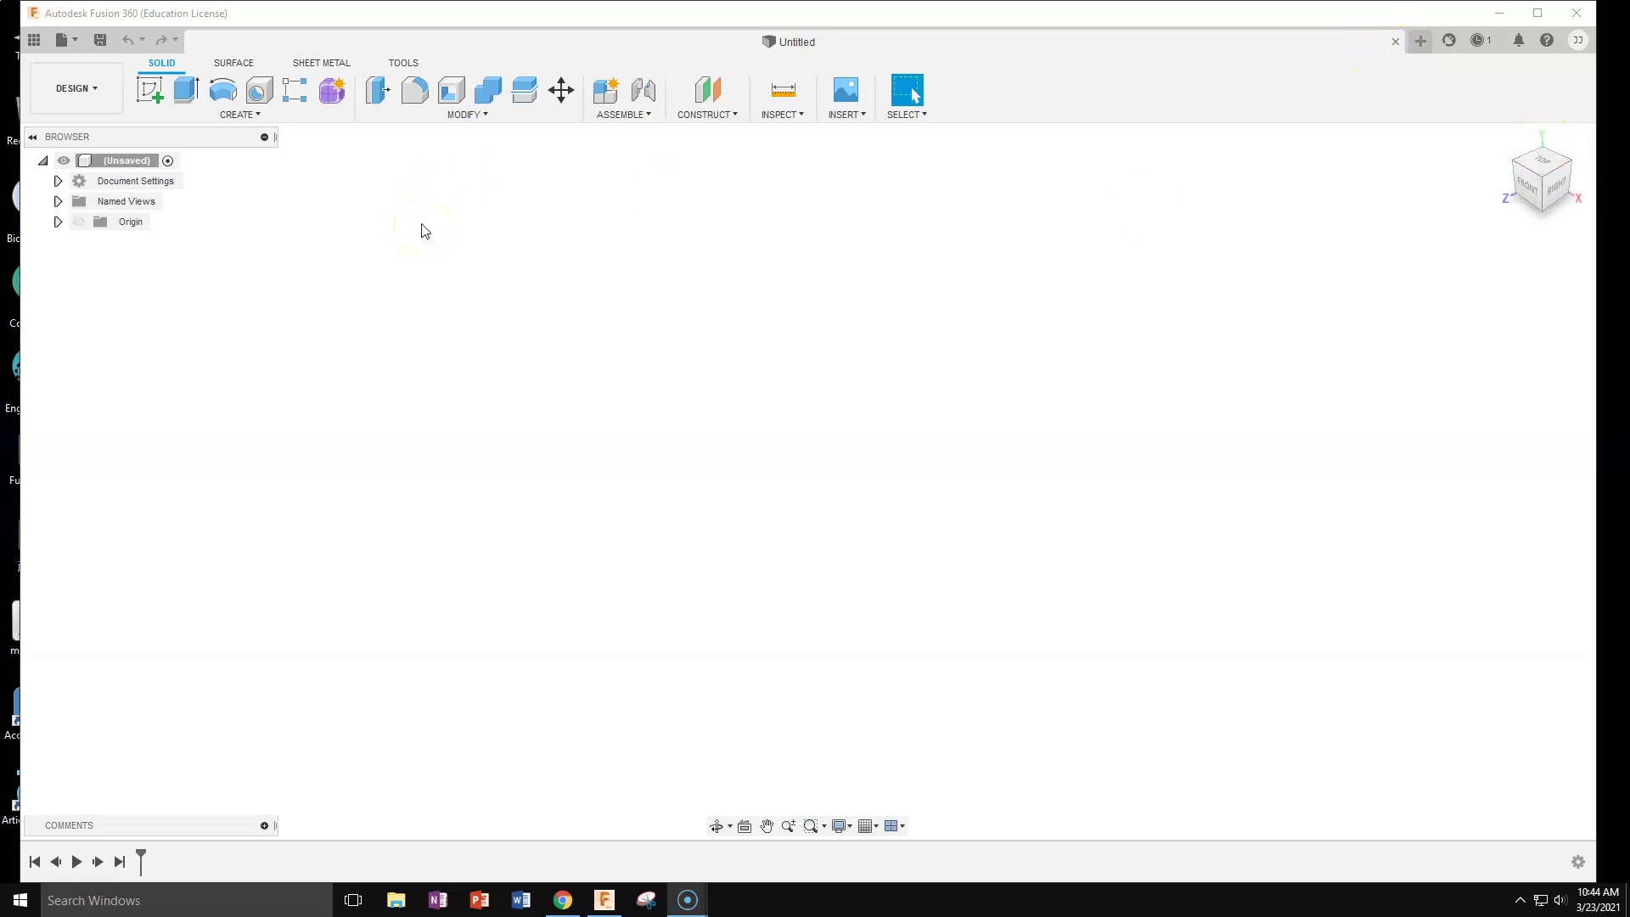
# Step: Open the Data Panel to show the Pegboard Toy 1 project and its Round peg design
pyautogui.click(34, 40)
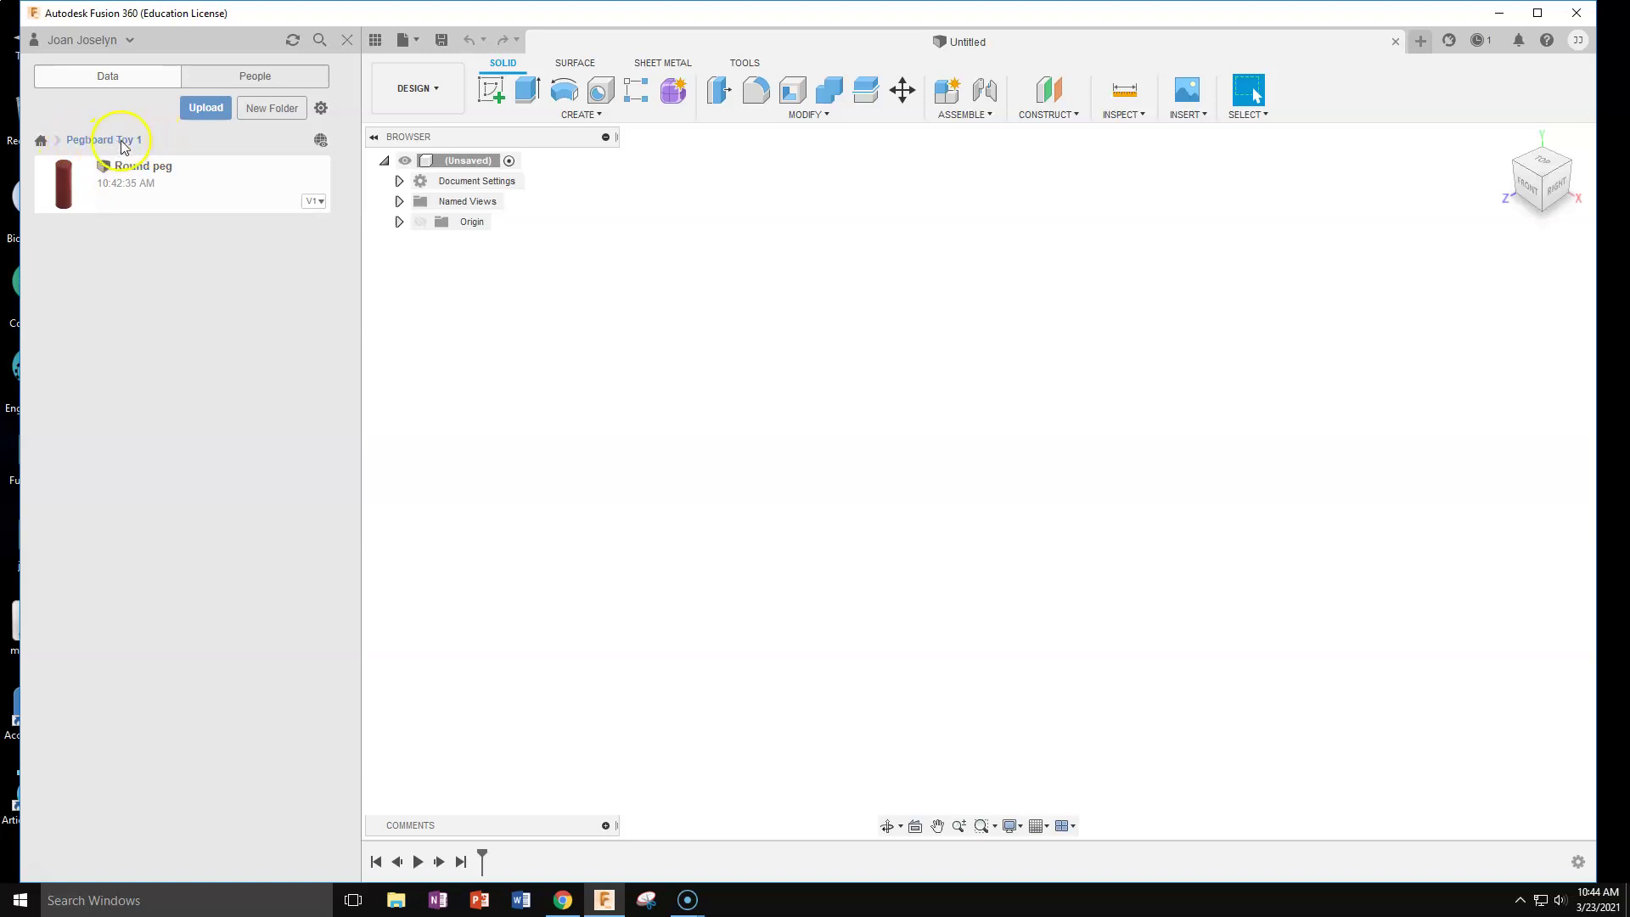
# Step: Go to All Projects, return to Pegboard Toy 1, and close the Data Panel
pyautogui.click(41, 141)
pyautogui.click(134, 88)
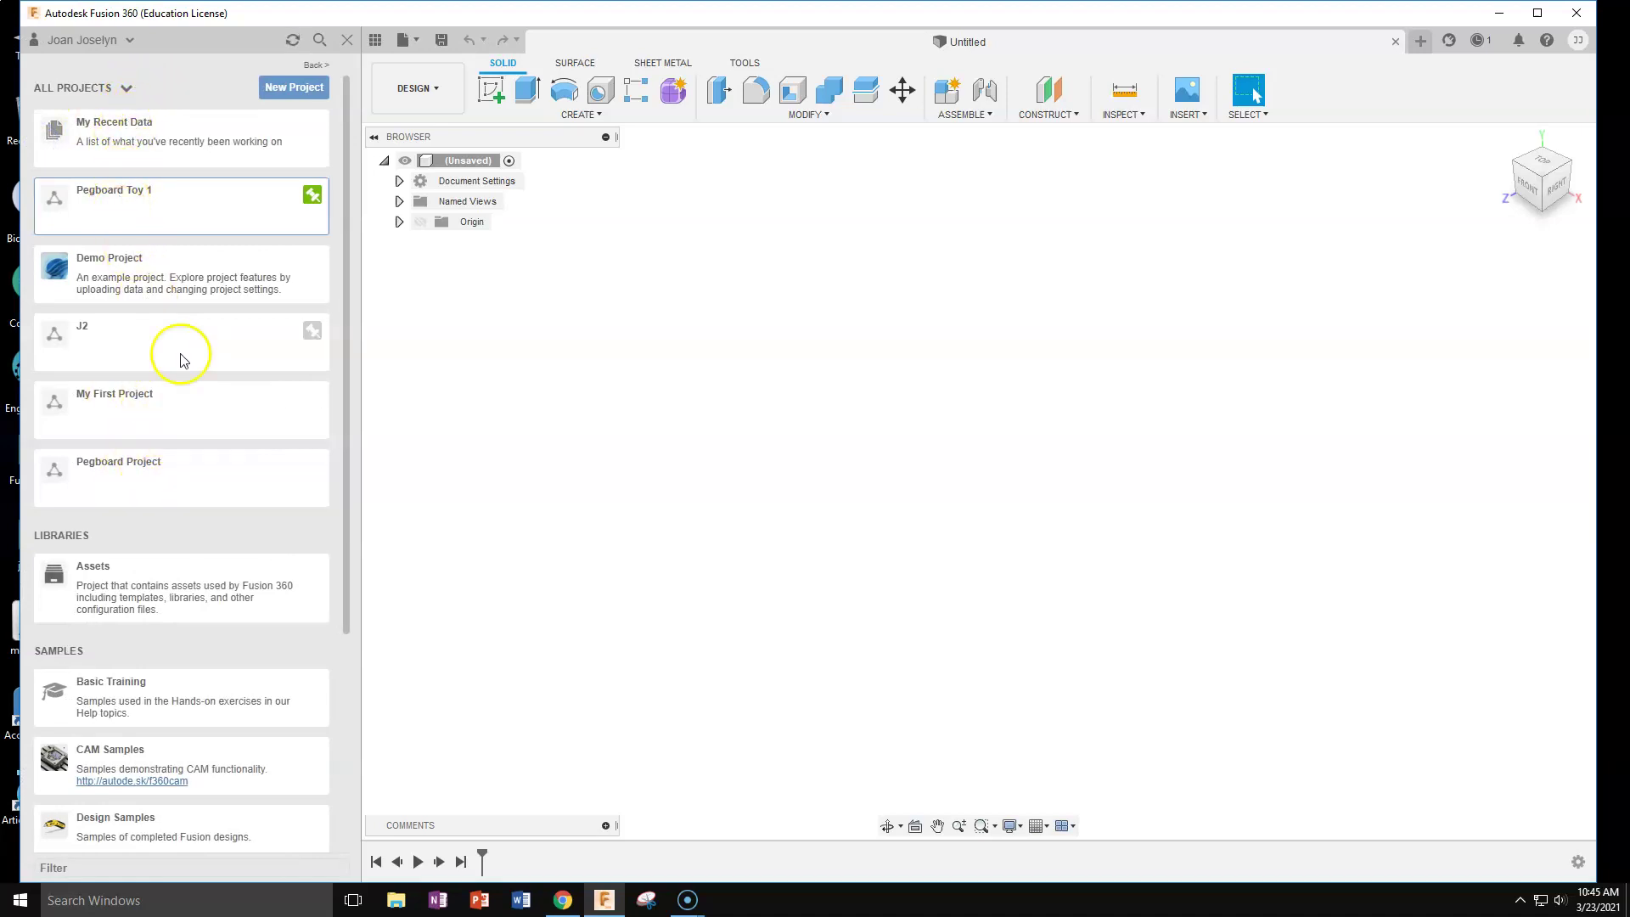
pyautogui.click(169, 205)
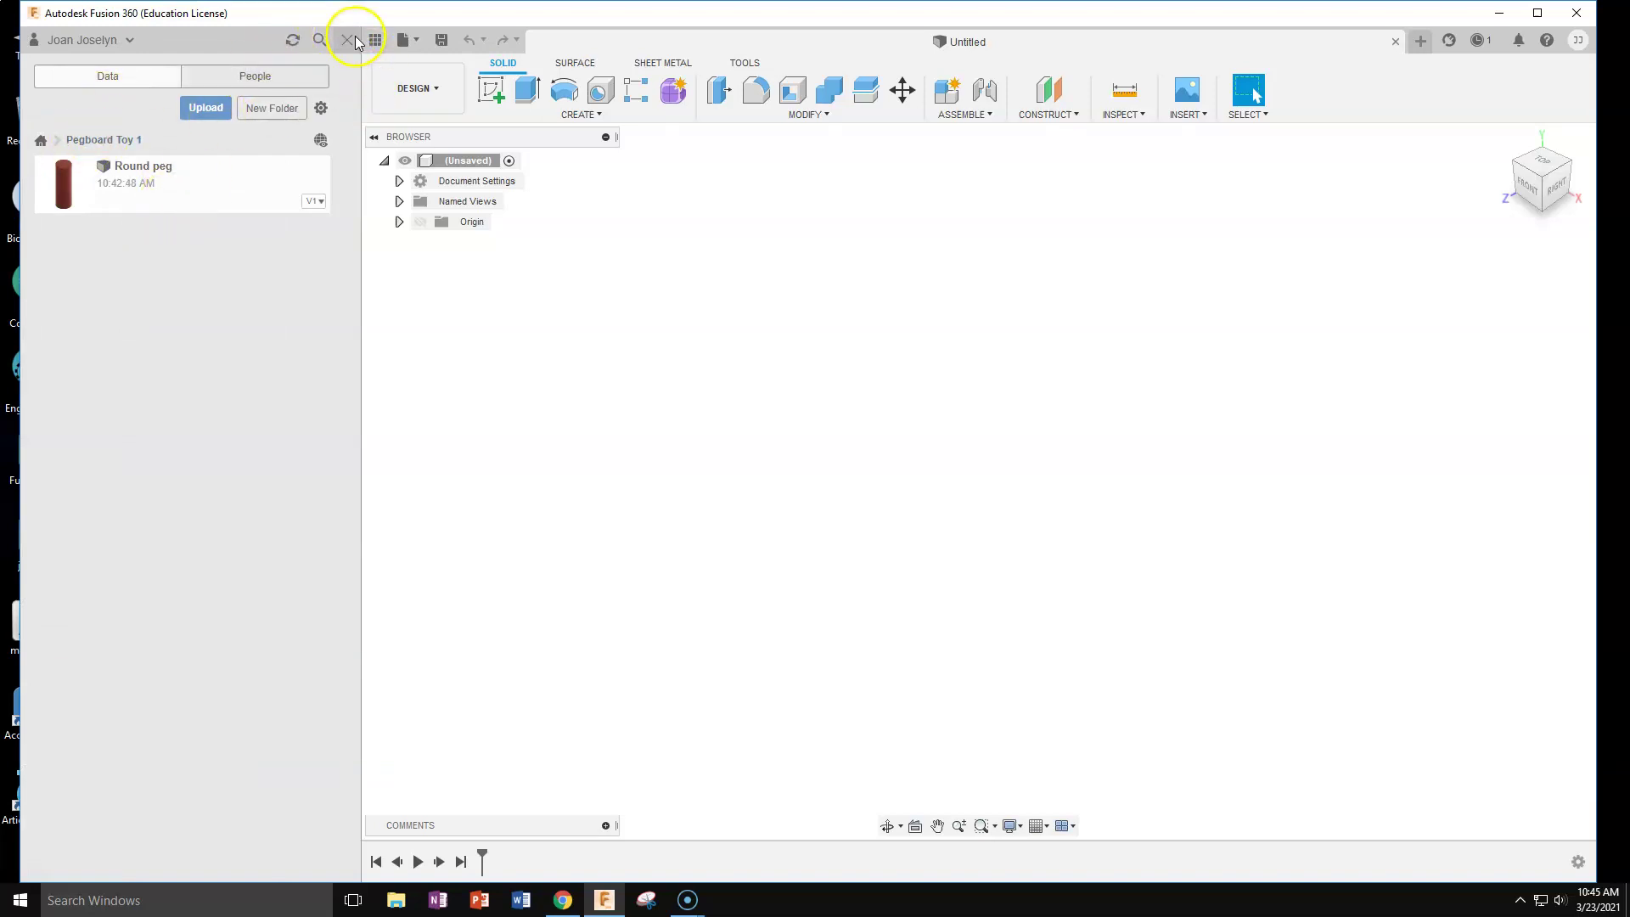
pyautogui.click(351, 39)
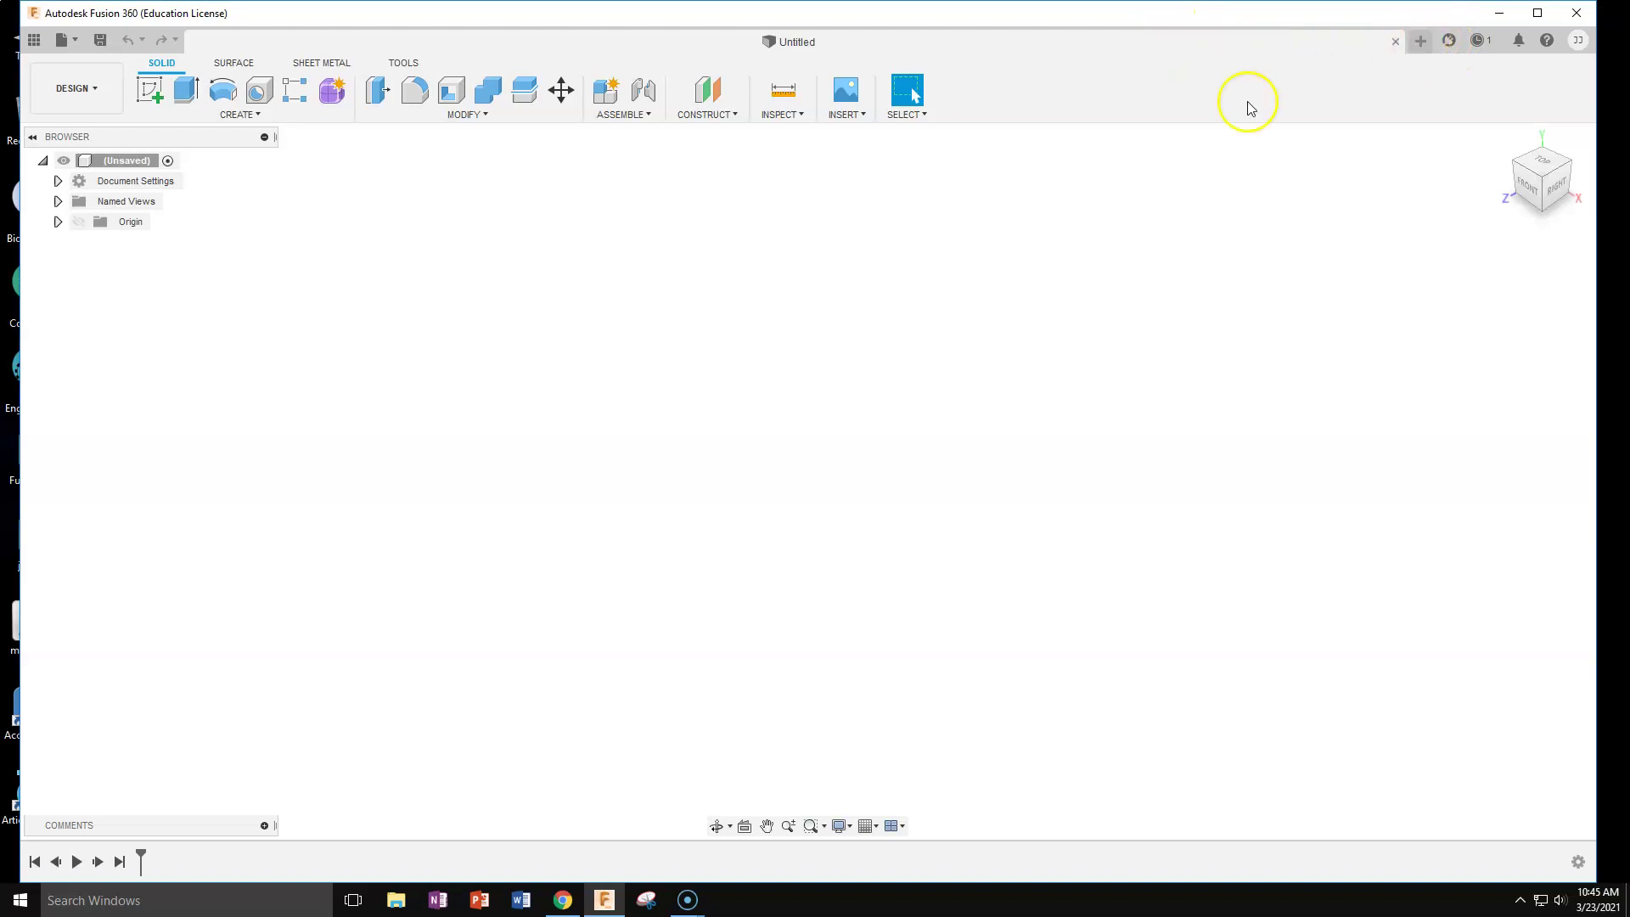
# Step: Create a new sketch on the XZ origin plane, viewed from the top
pyautogui.click(150, 90)
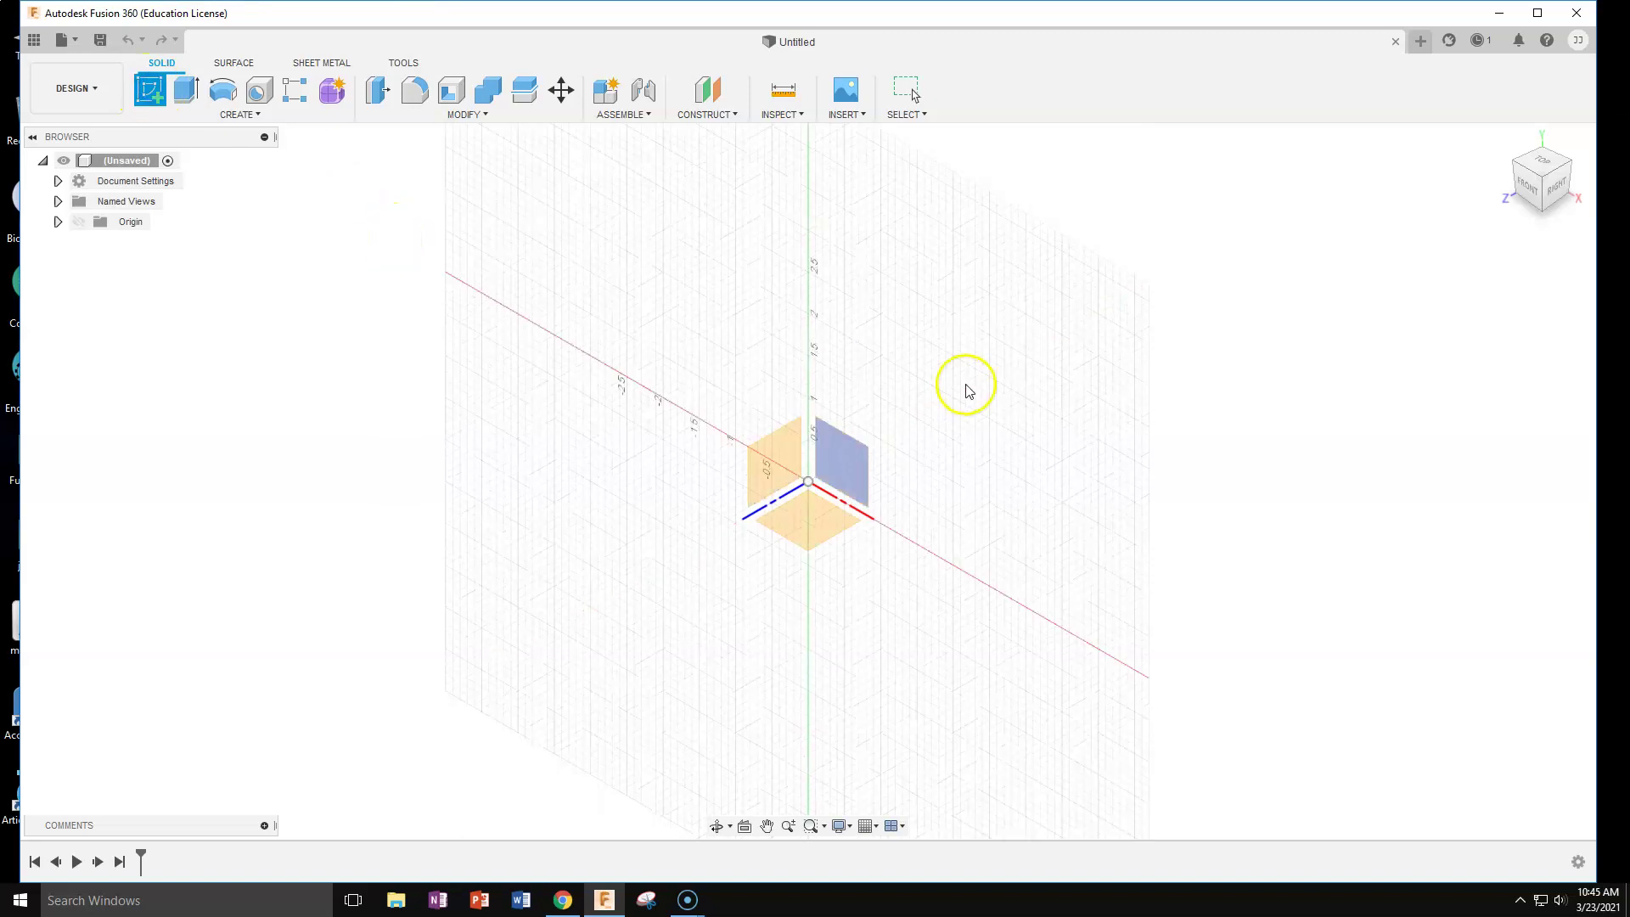
pyautogui.click(806, 530)
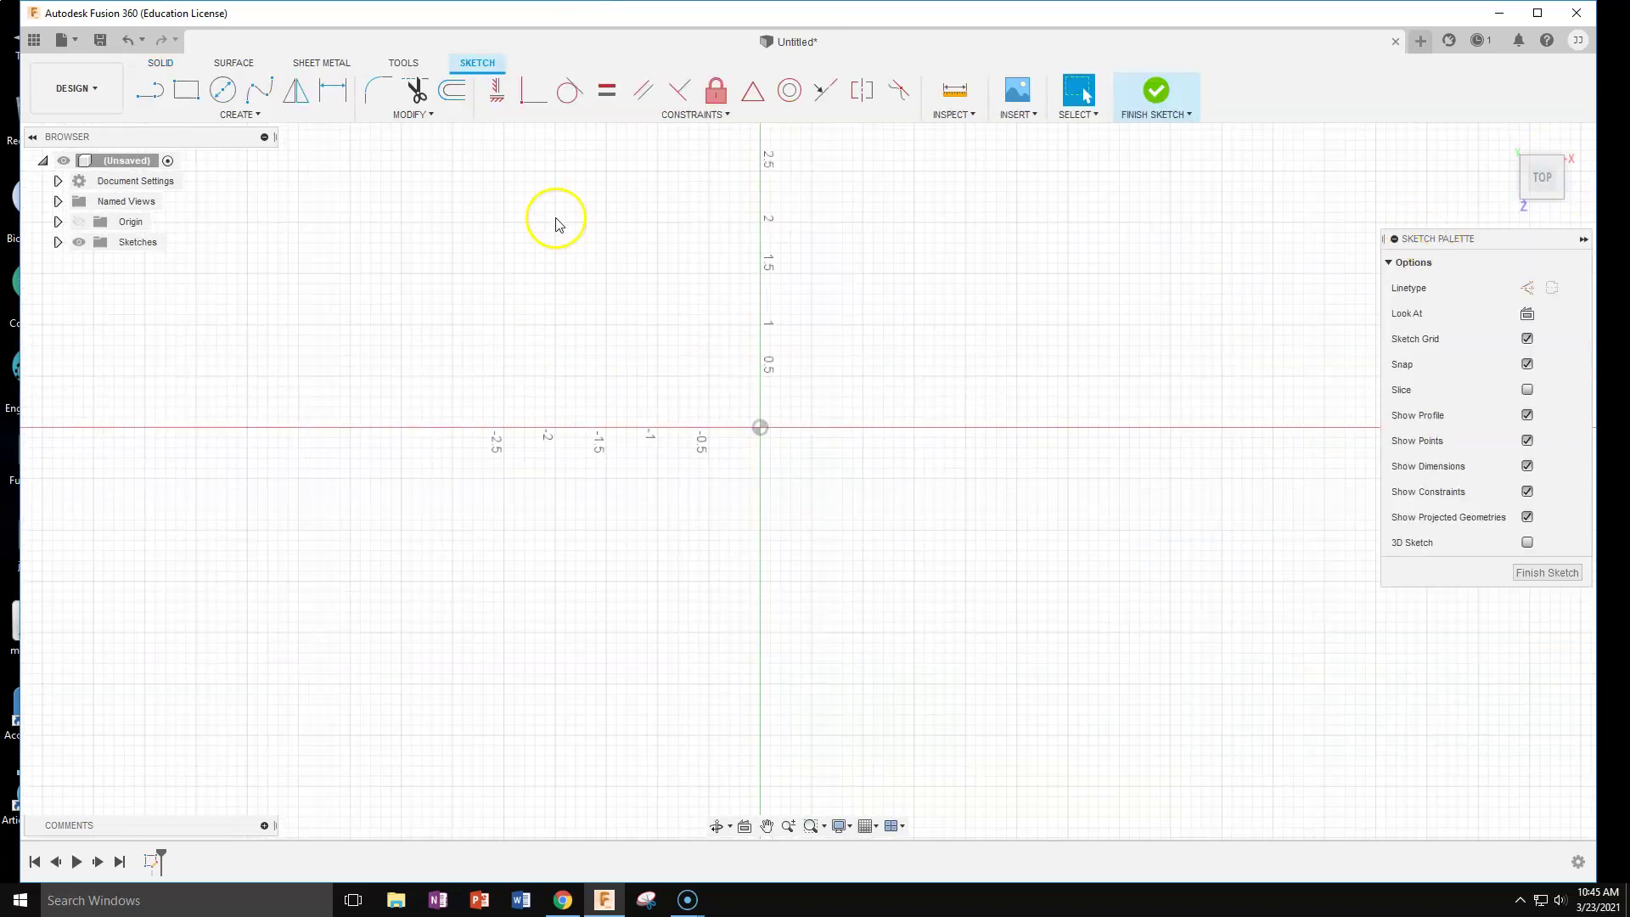
pyautogui.click(189, 90)
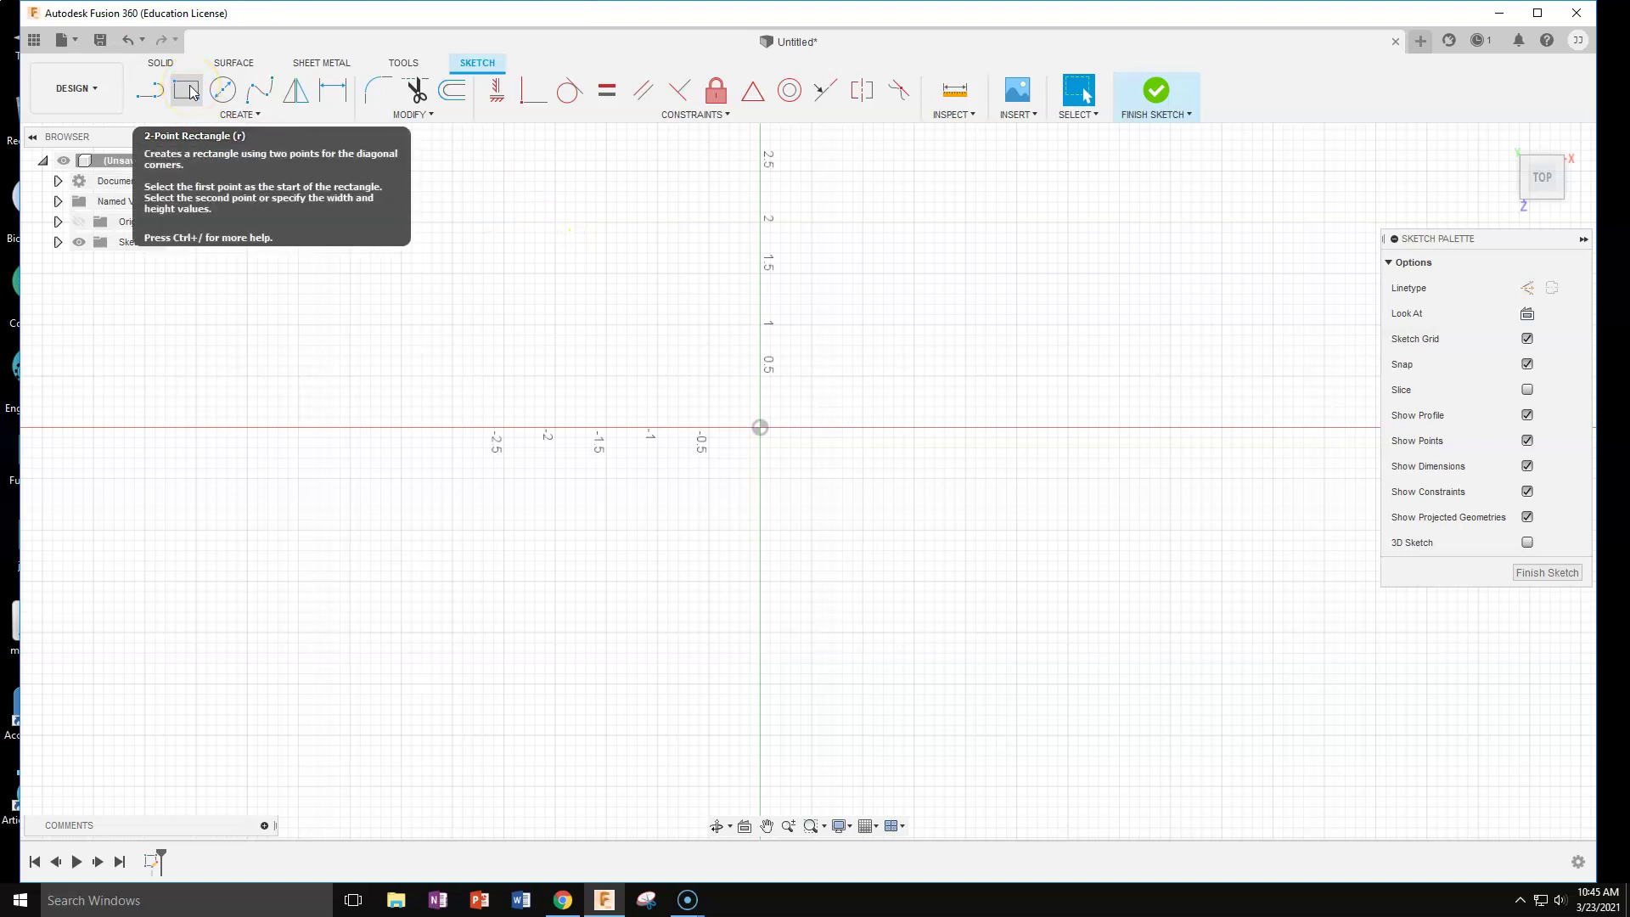
# Step: Draw a 2-point rectangle from the origin measuring 1 in by 1 in
pyautogui.click(190, 90)
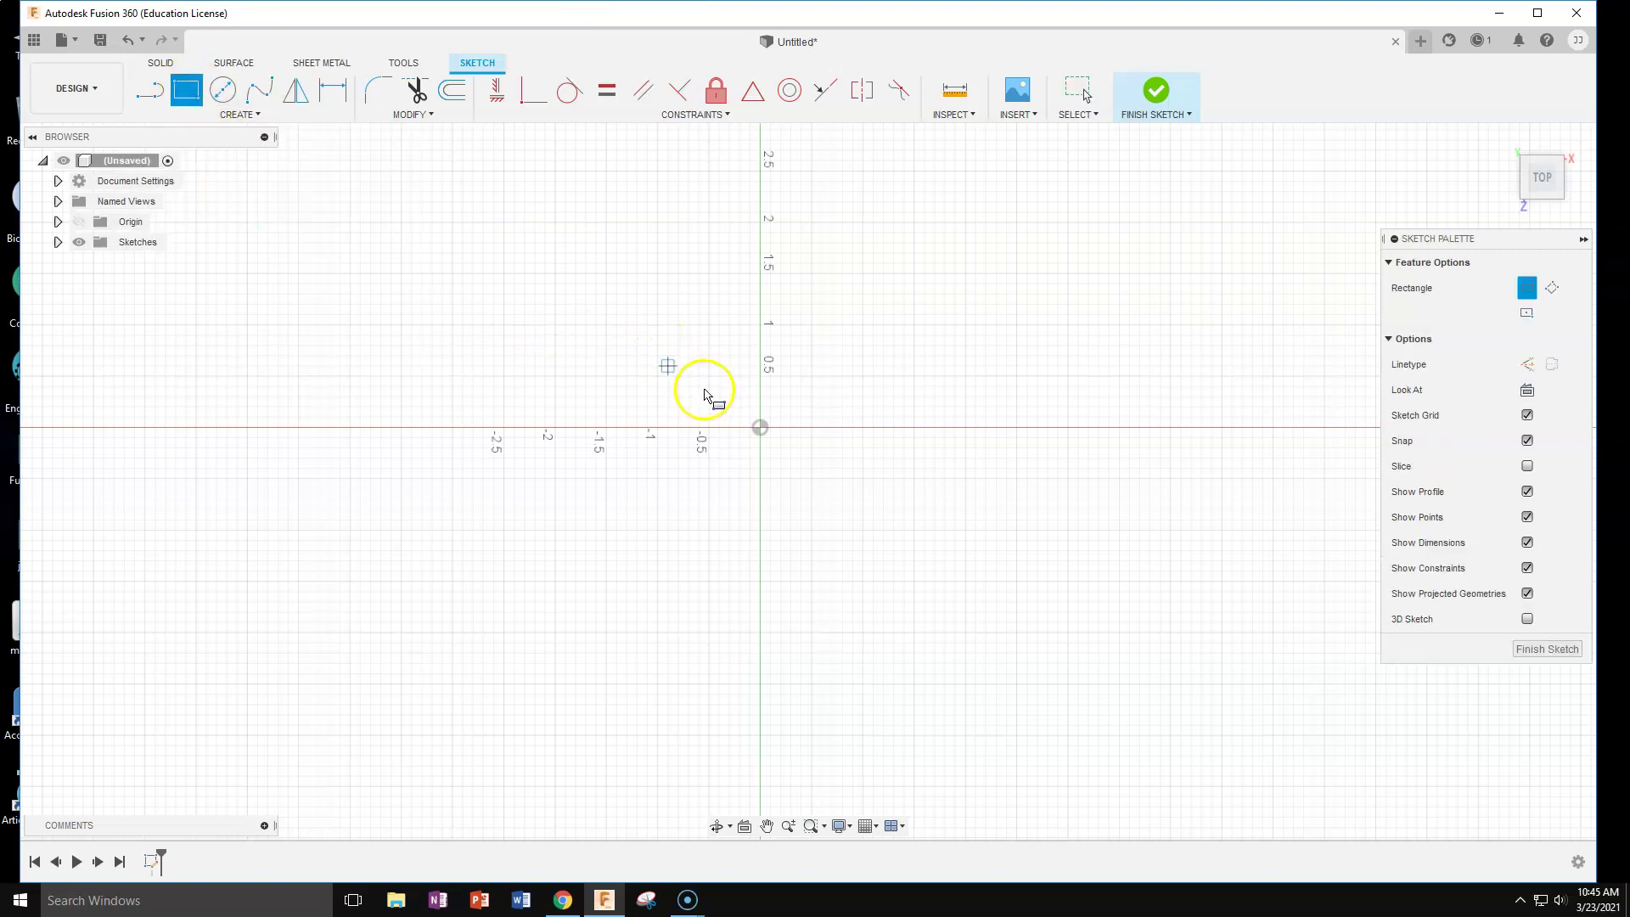
pyautogui.click(761, 429)
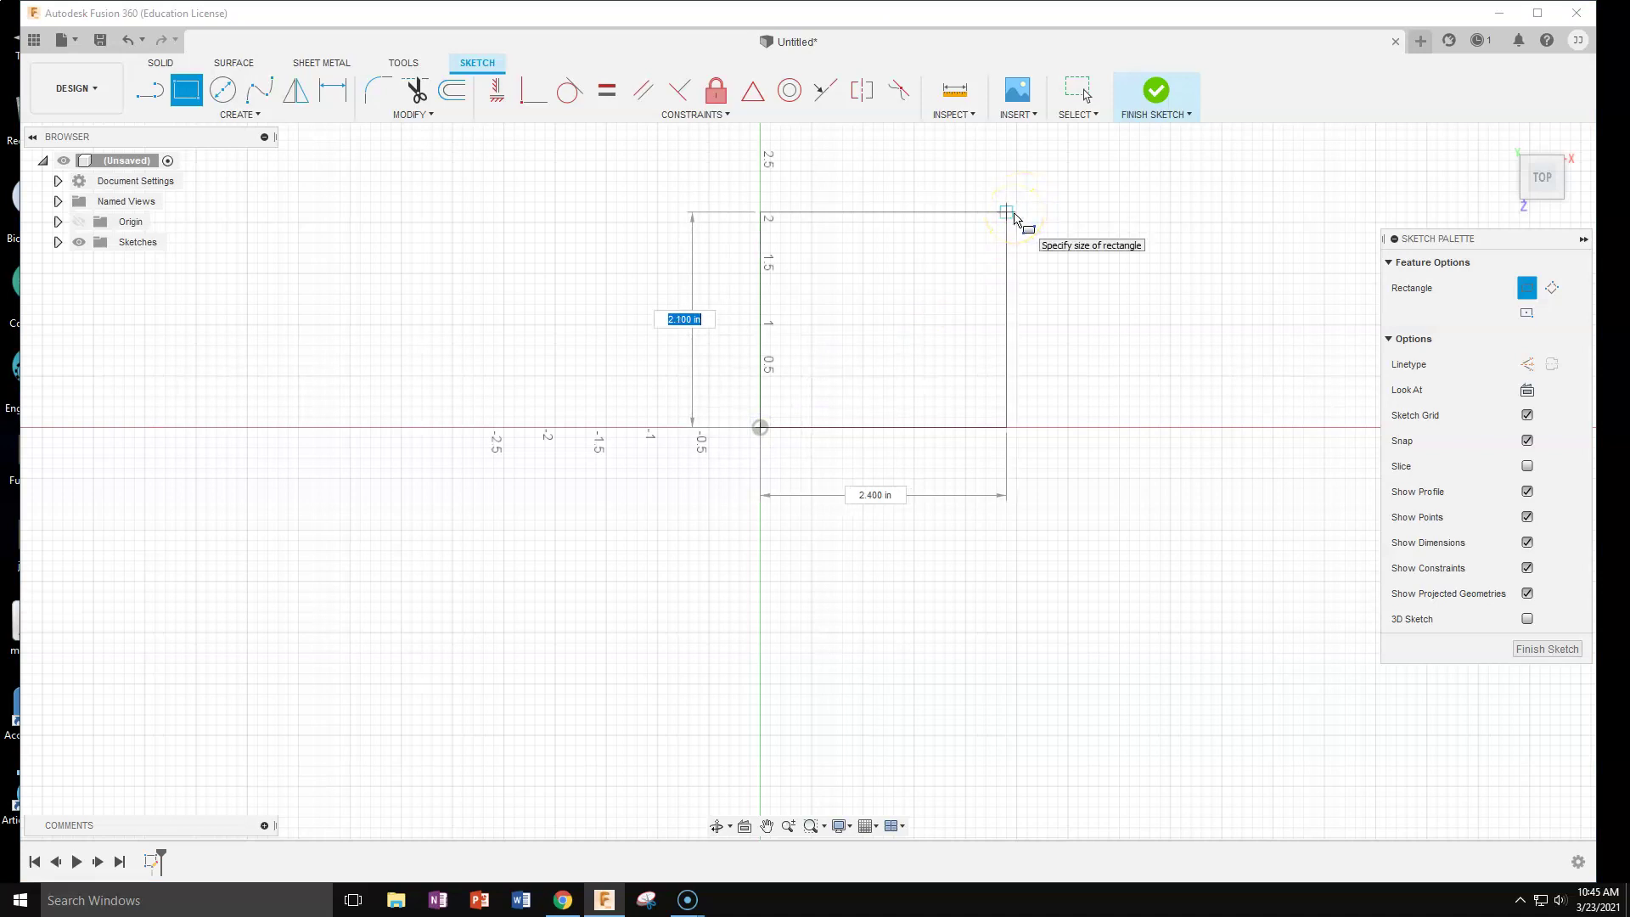
pyautogui.press('Tab')
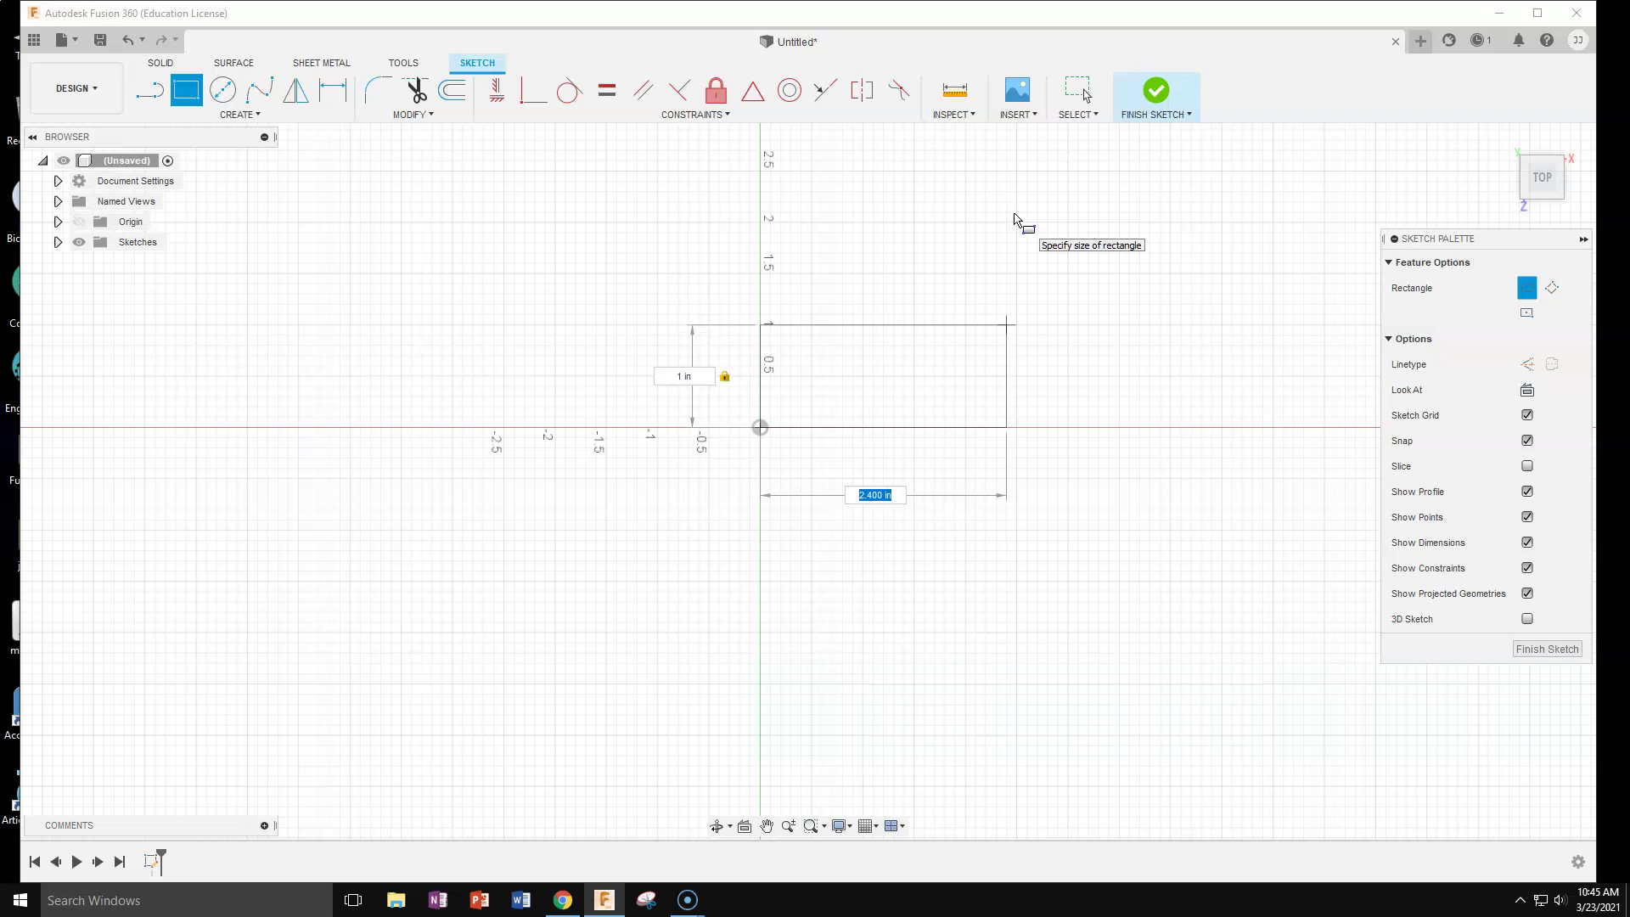
pyautogui.press('Tab')
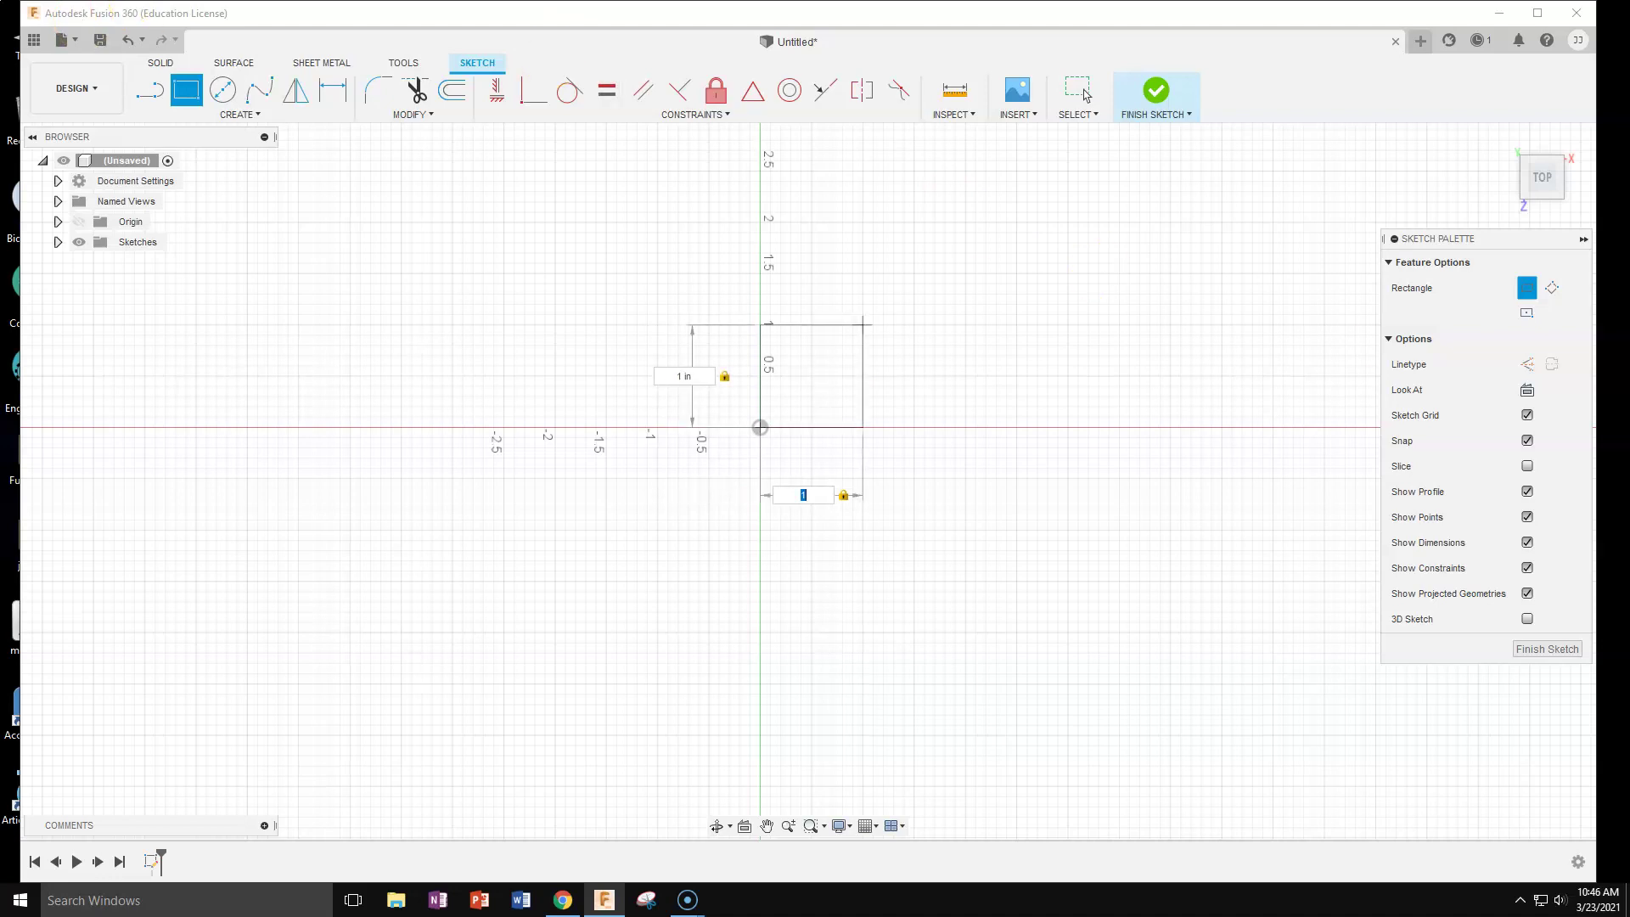
pyautogui.press('Return')
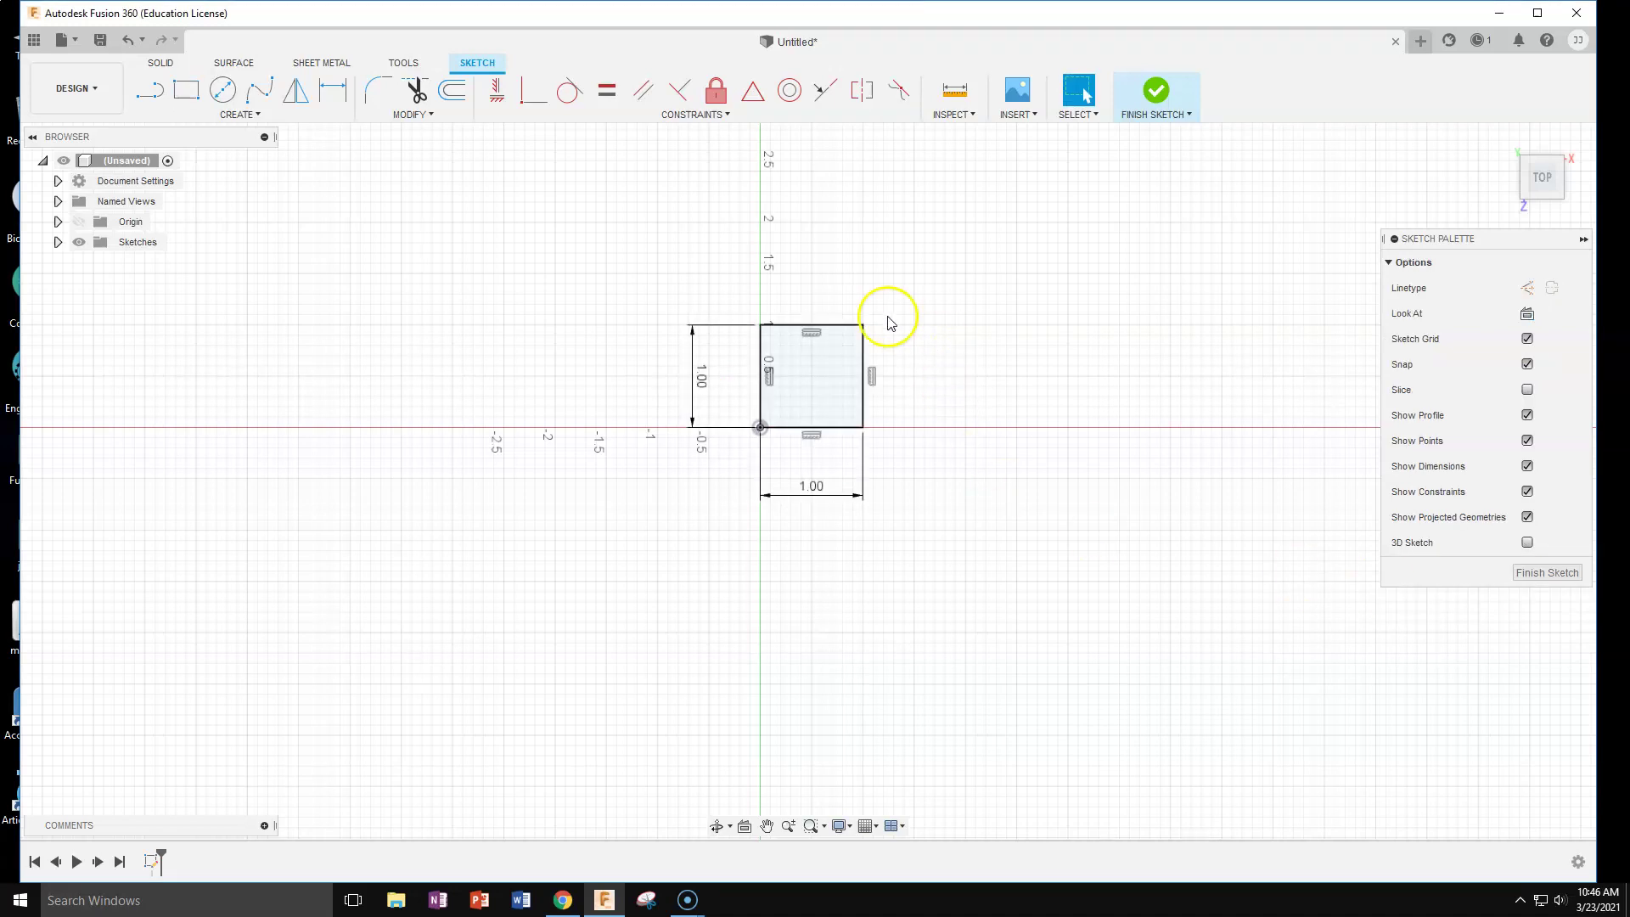
pyautogui.click(686, 402)
pyautogui.click(678, 384)
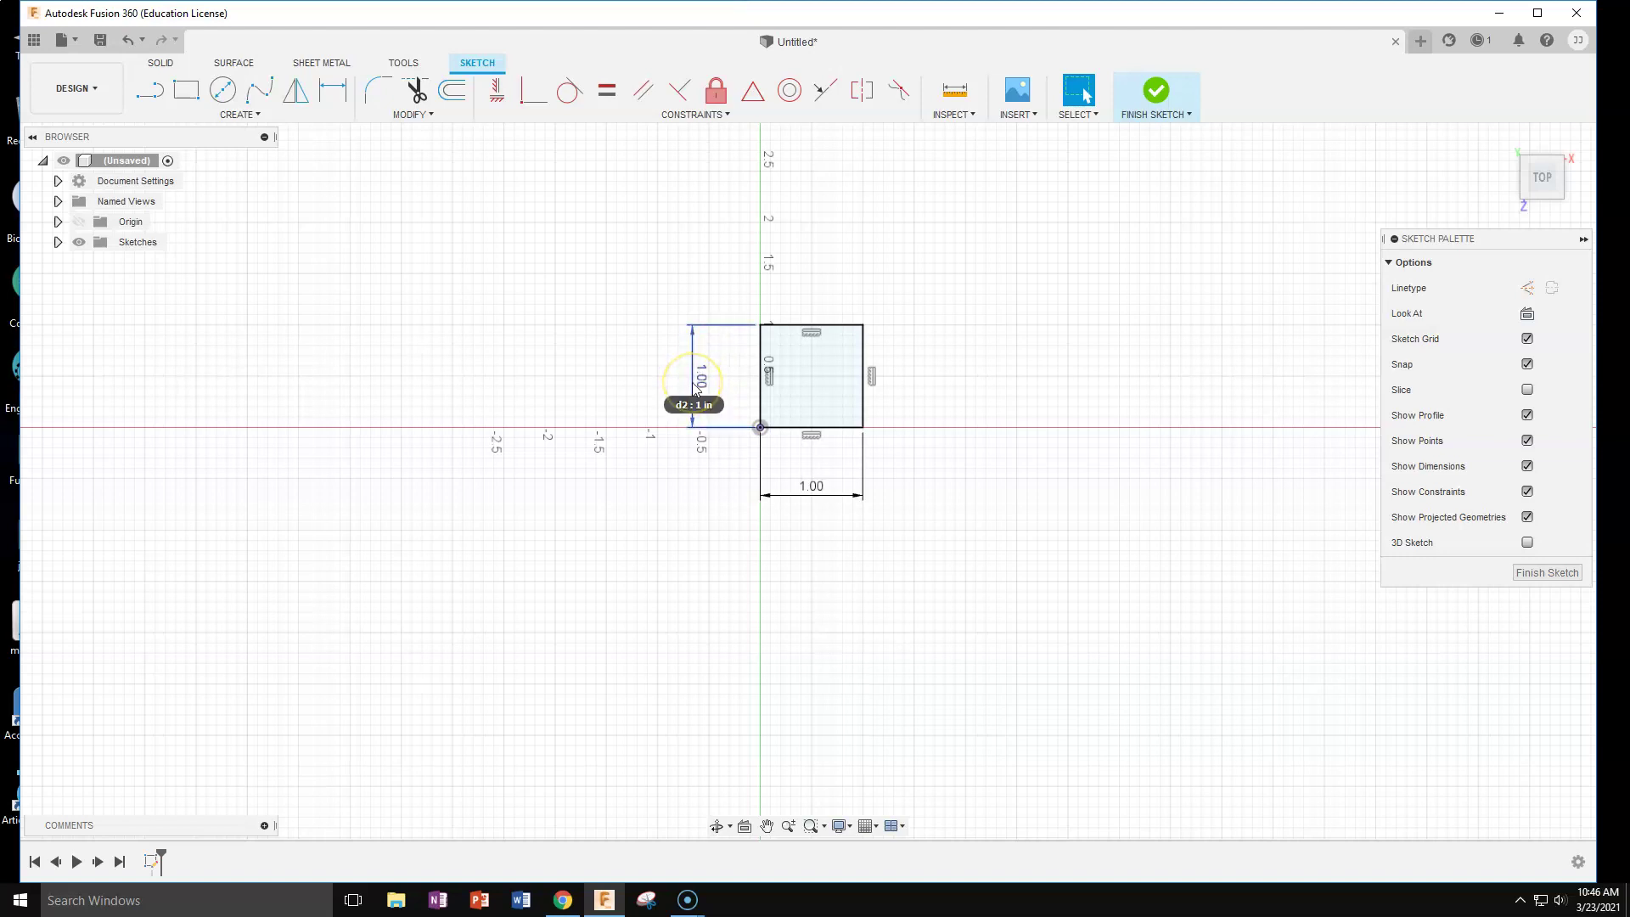
# Step: Finish the sketch and extrude the square 3 in upward as a new body
pyautogui.click(1156, 93)
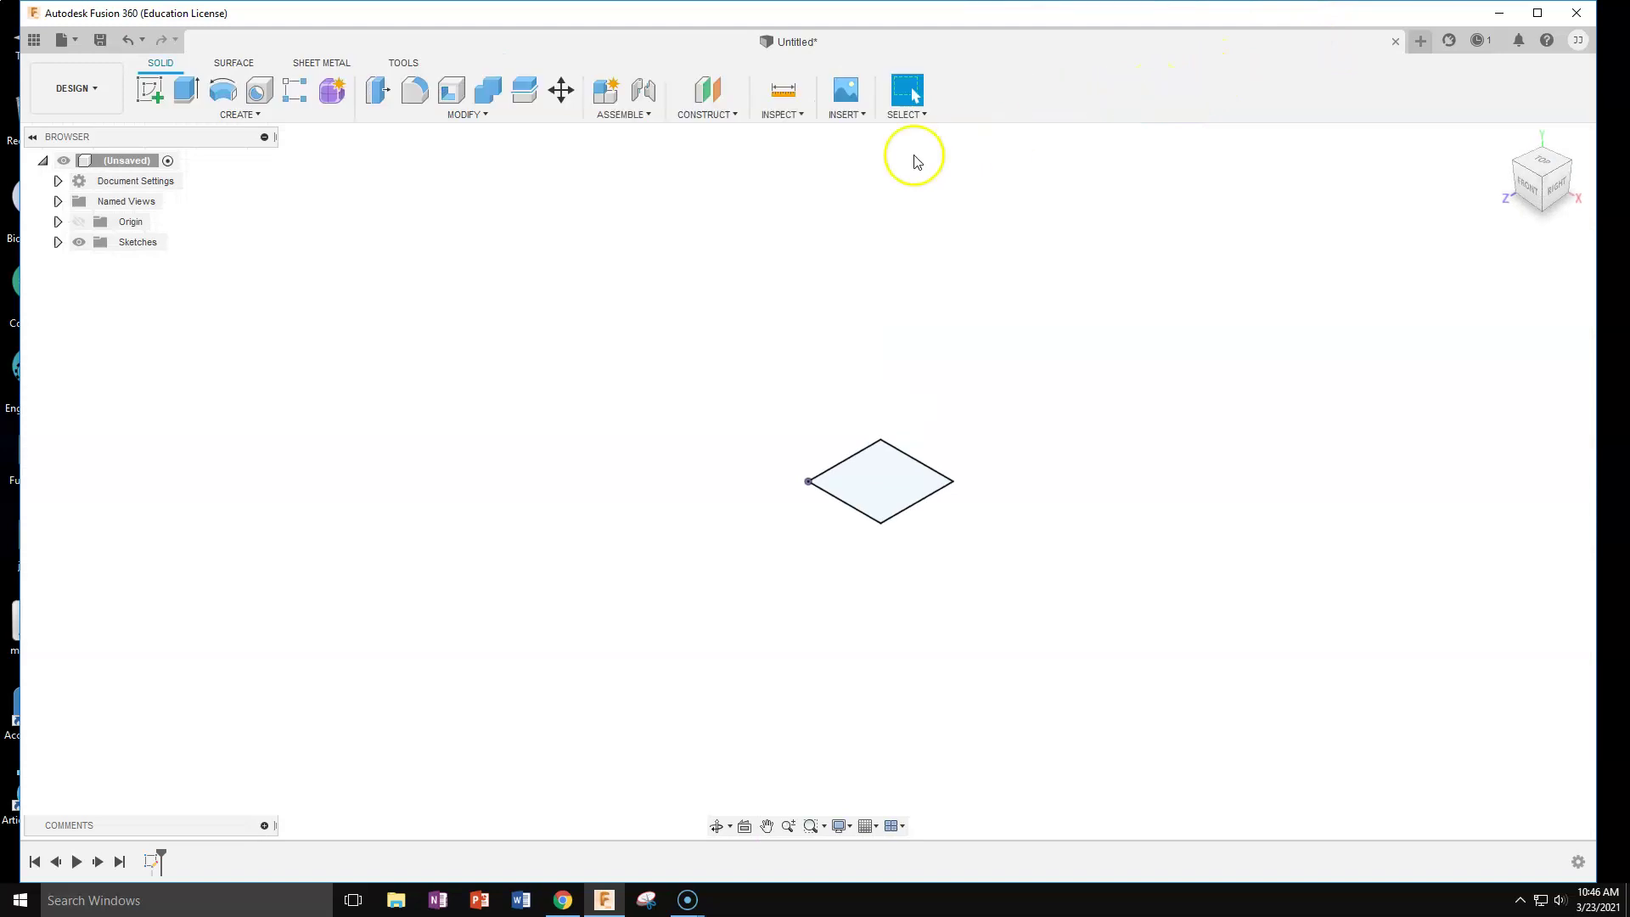
pyautogui.click(187, 95)
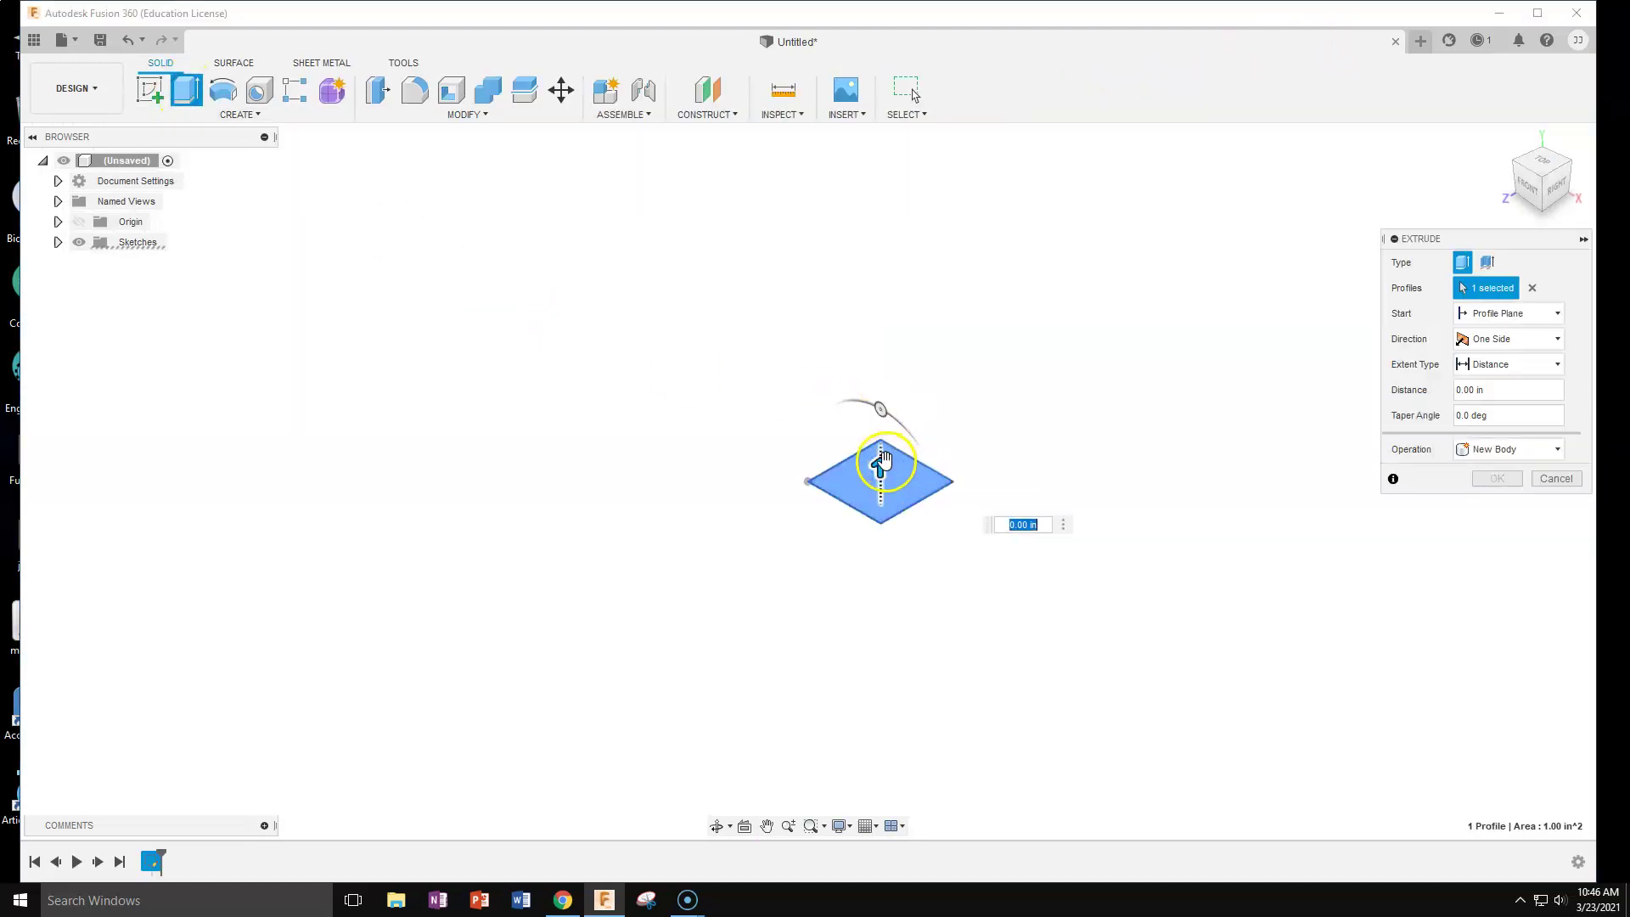
pyautogui.moveTo(880, 465); pyautogui.dragTo(882, 215)
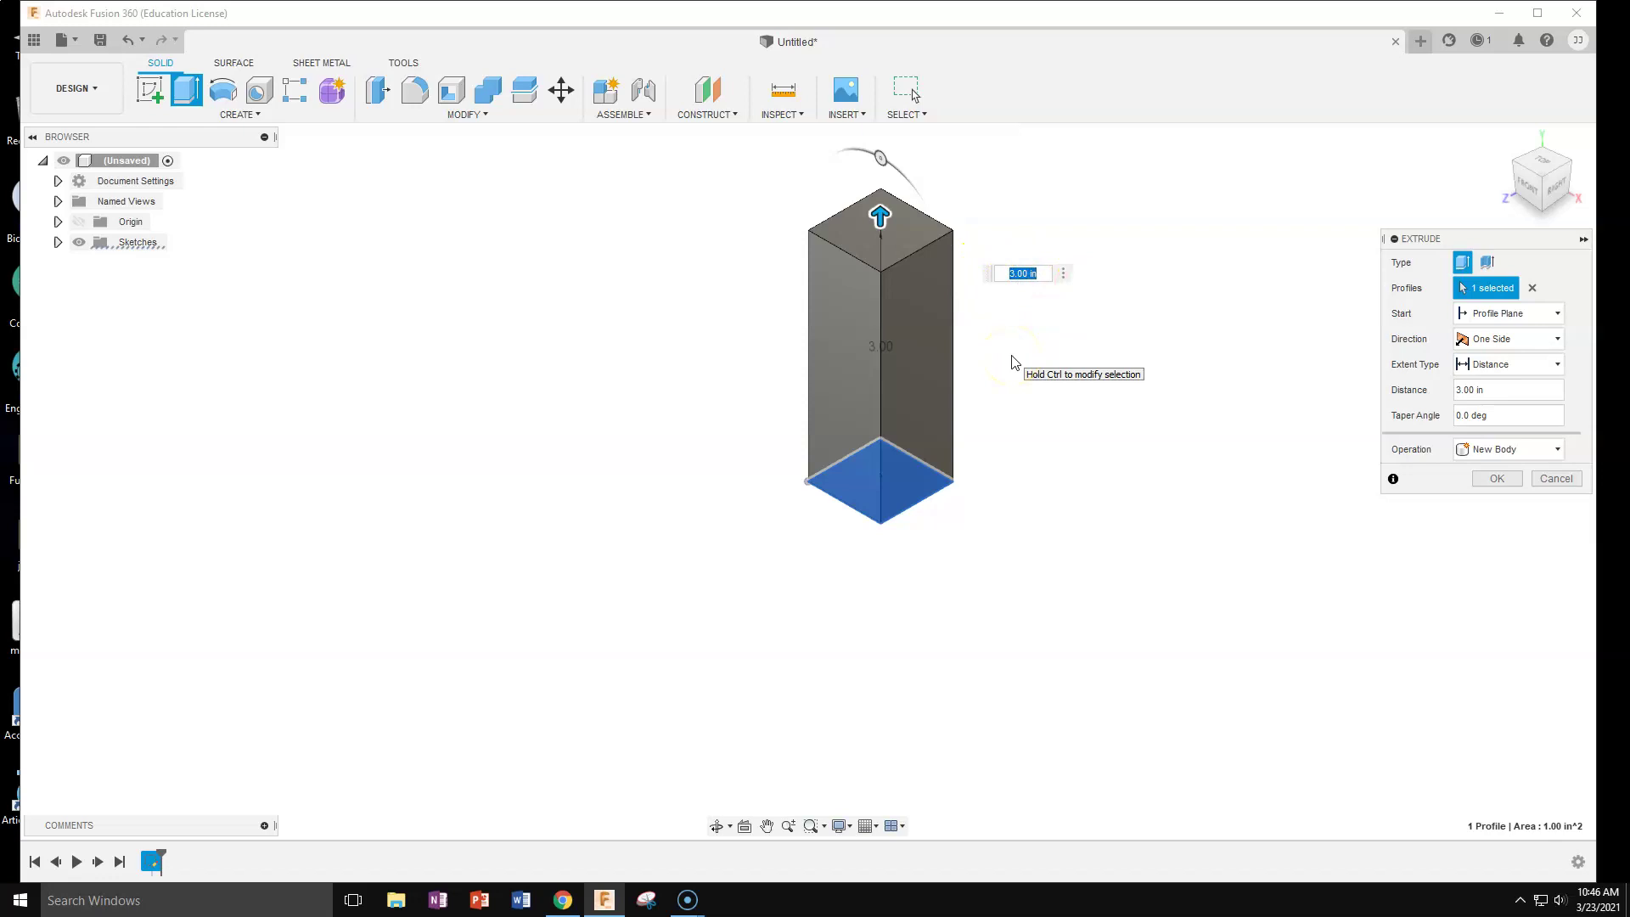
pyautogui.press('Return')
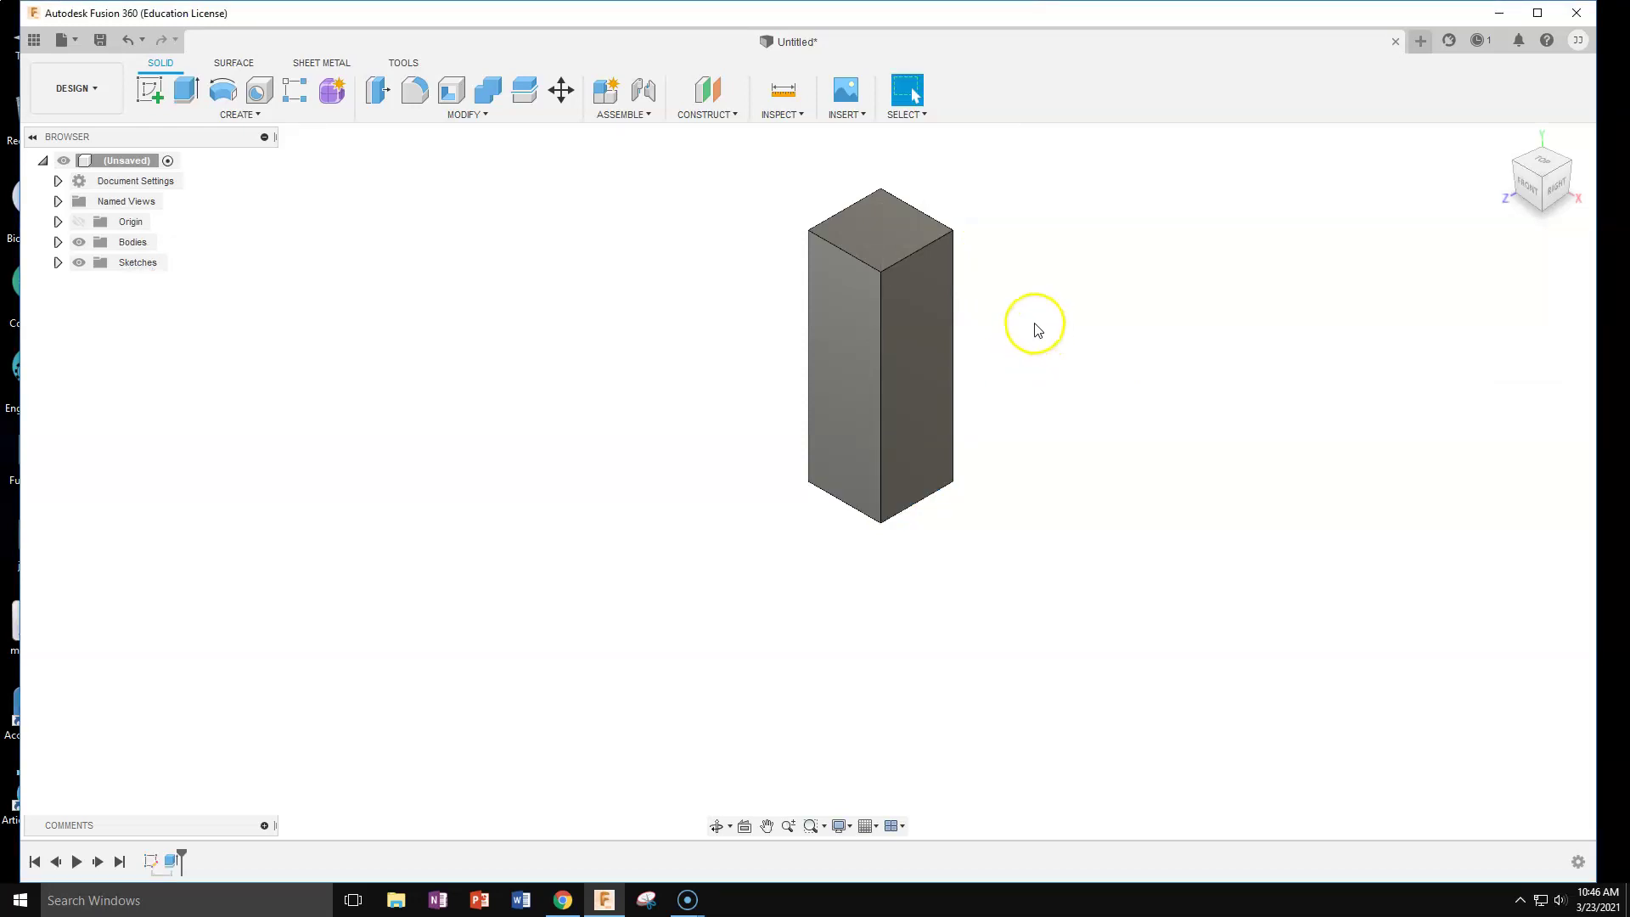
pyautogui.scroll(2, 1035, 329)
pyautogui.scroll(-5, 1036, 329)
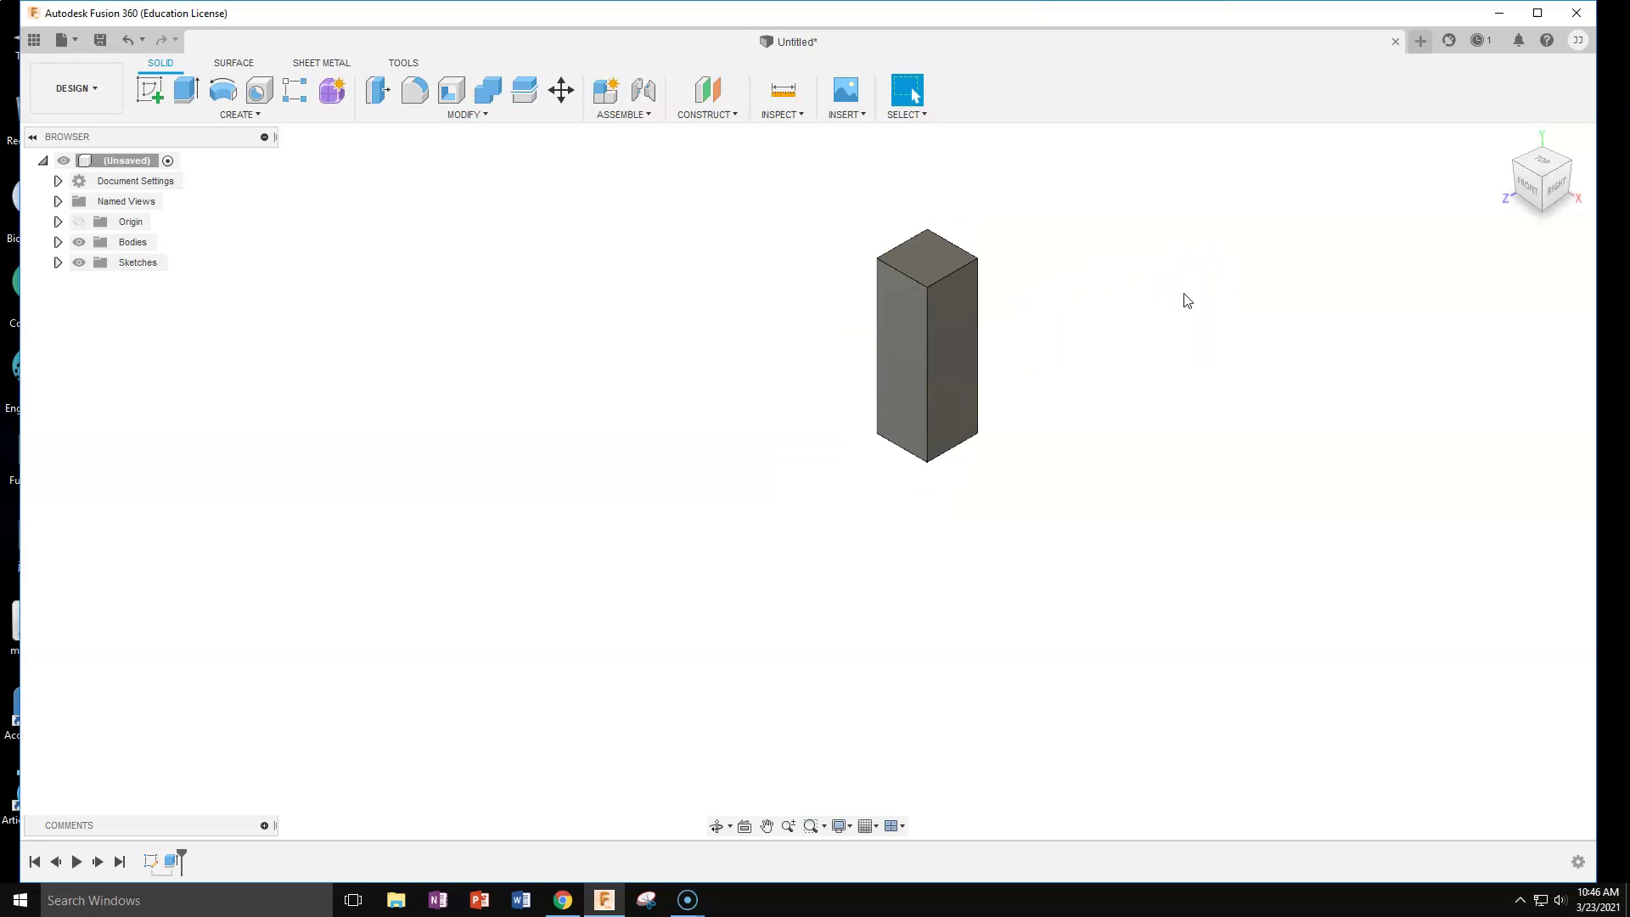
pyautogui.moveTo(1186, 300); pyautogui.dragTo(991, 384, button='middle')
pyautogui.click(768, 826)
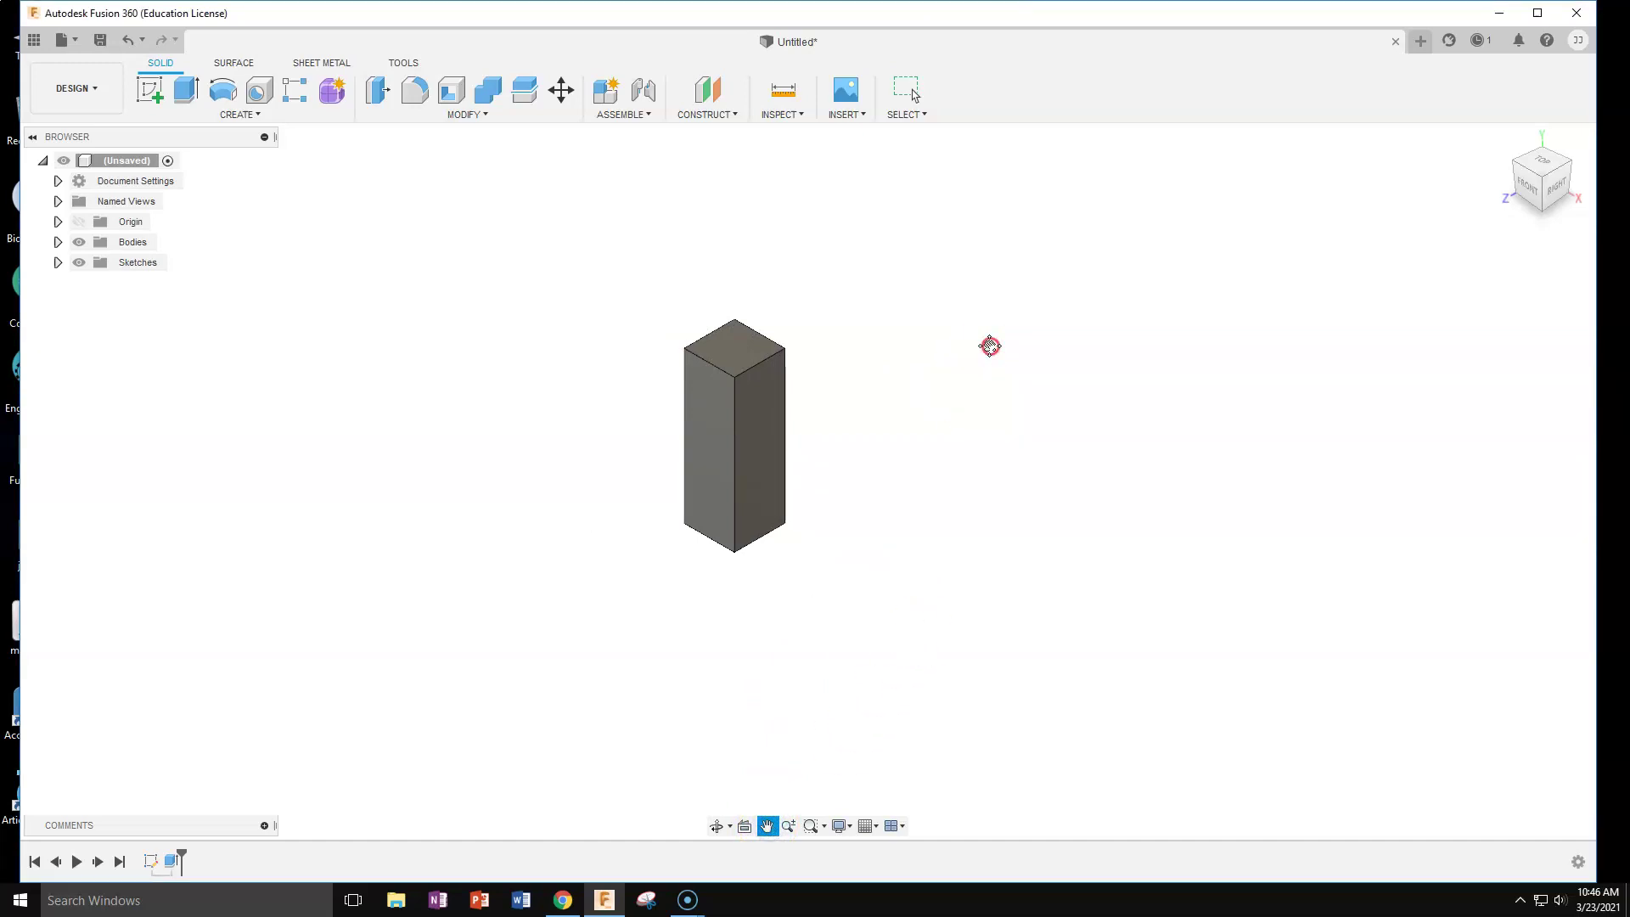
pyautogui.moveTo(990, 345); pyautogui.dragTo(949, 302)
pyautogui.press('Escape')
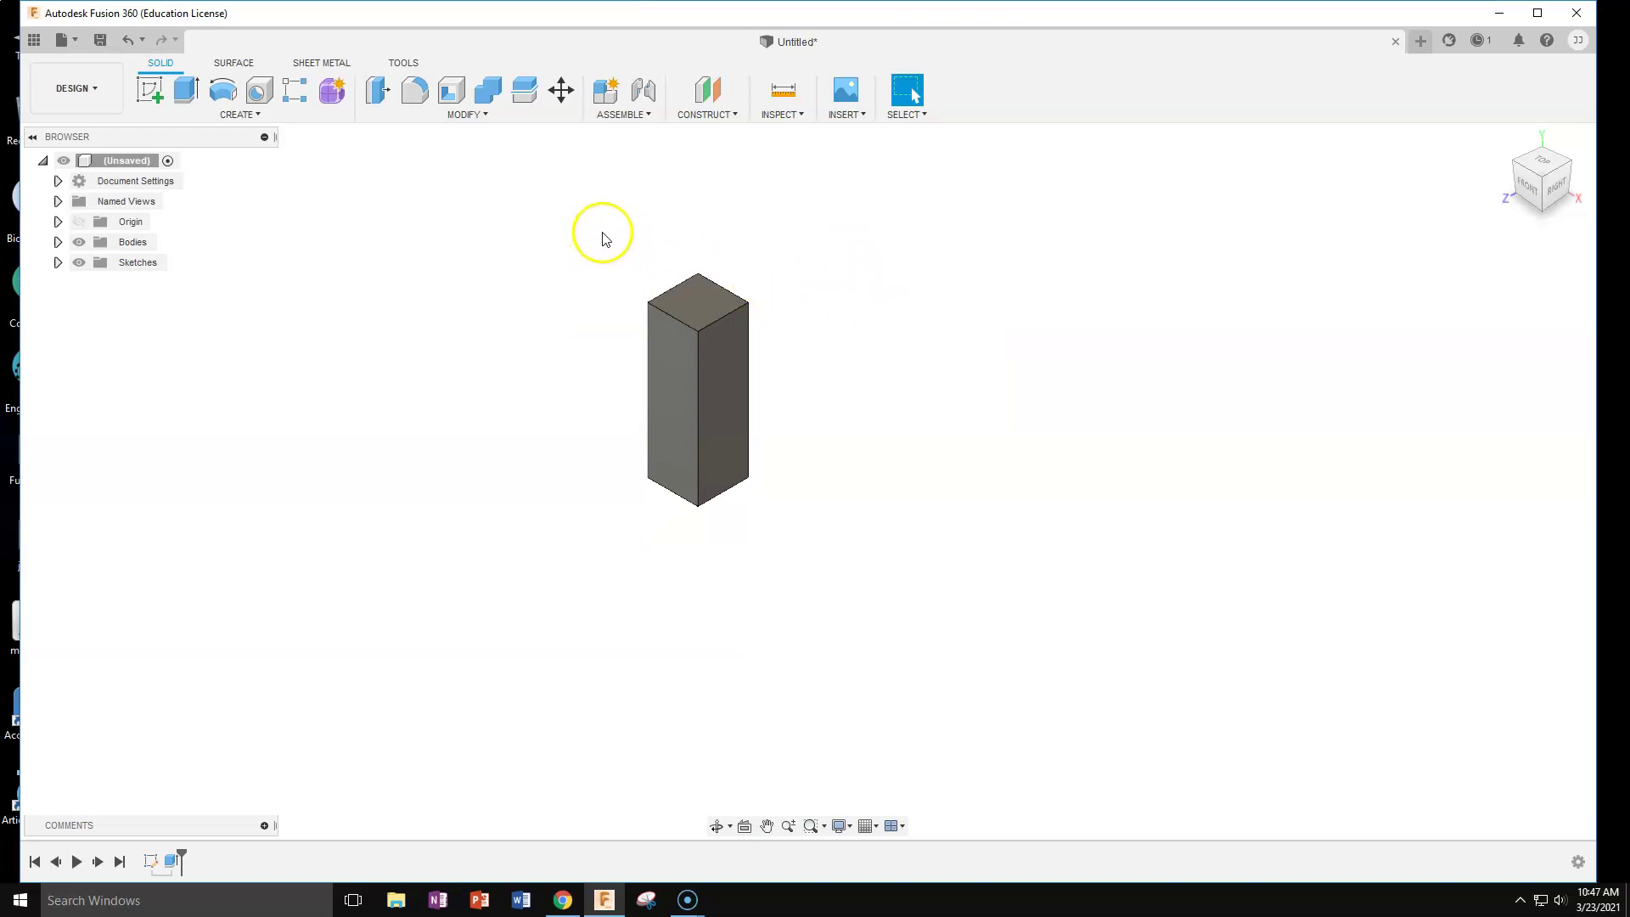
# Step: Select the block body and open Appearance from its right-click menu
pyautogui.moveTo(600, 231); pyautogui.dragTo(851, 647)
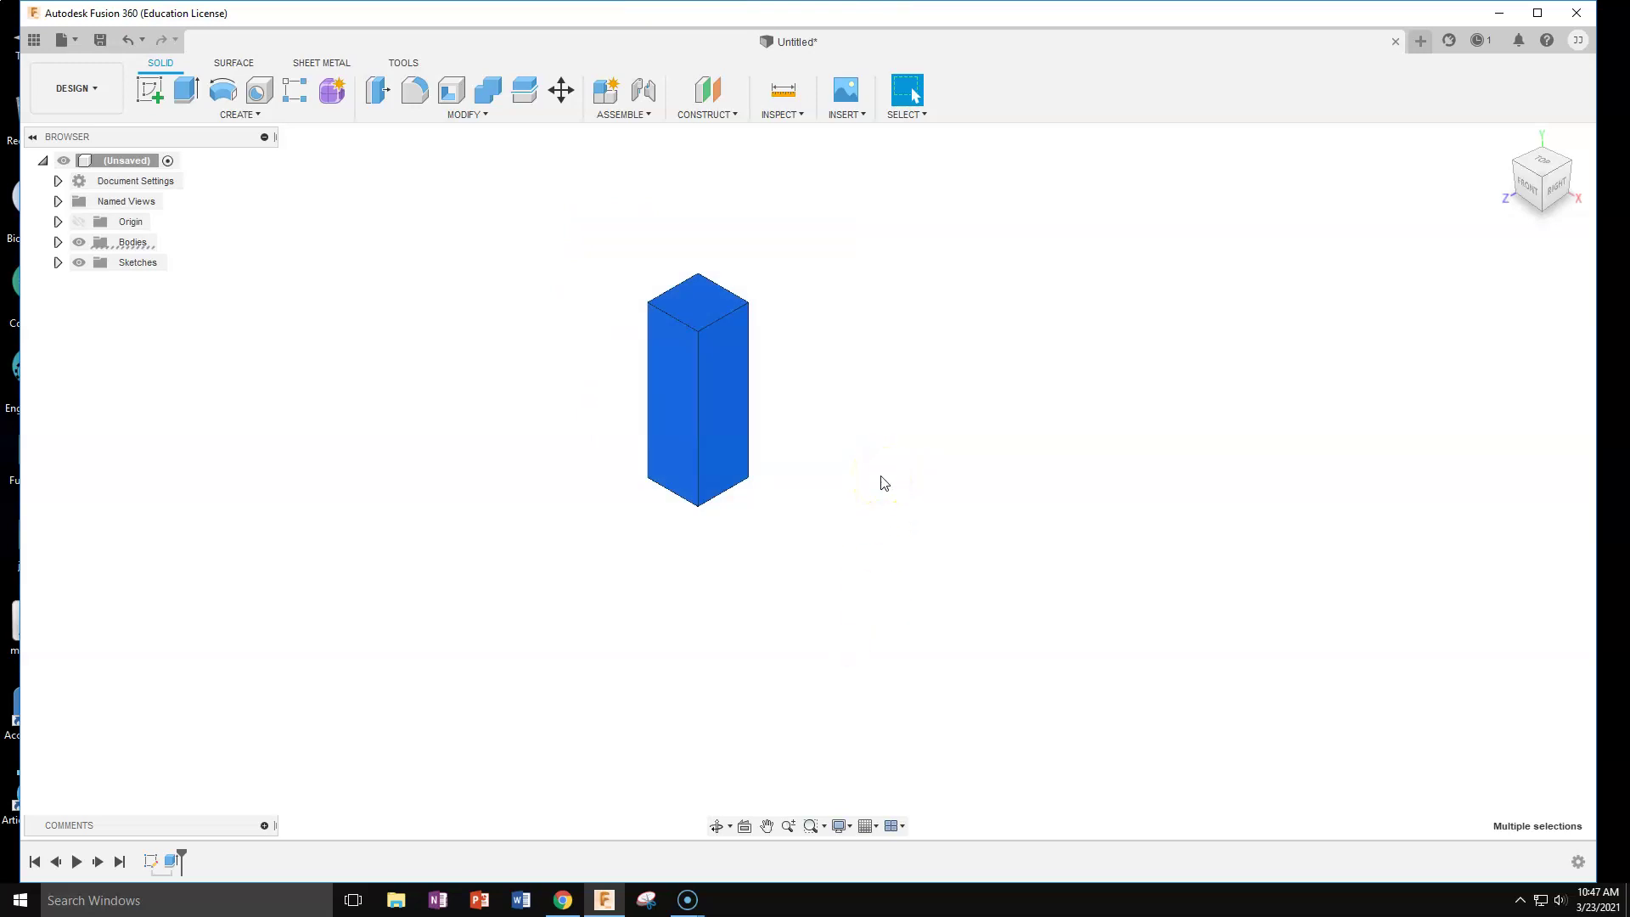
pyautogui.rightClick(717, 373)
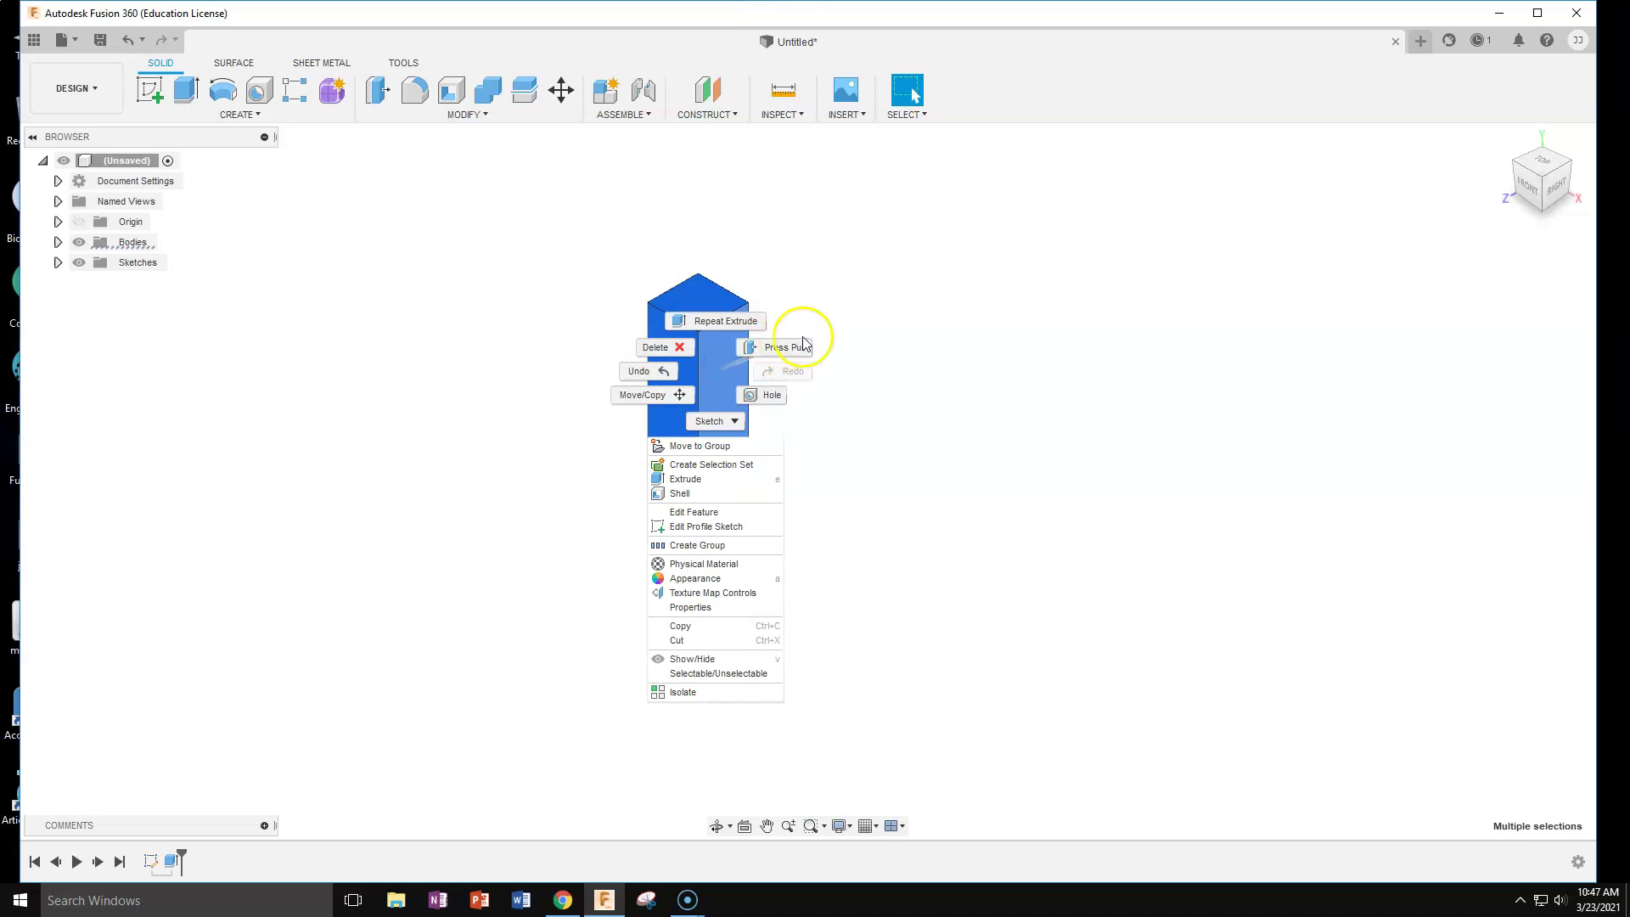
pyautogui.click(700, 579)
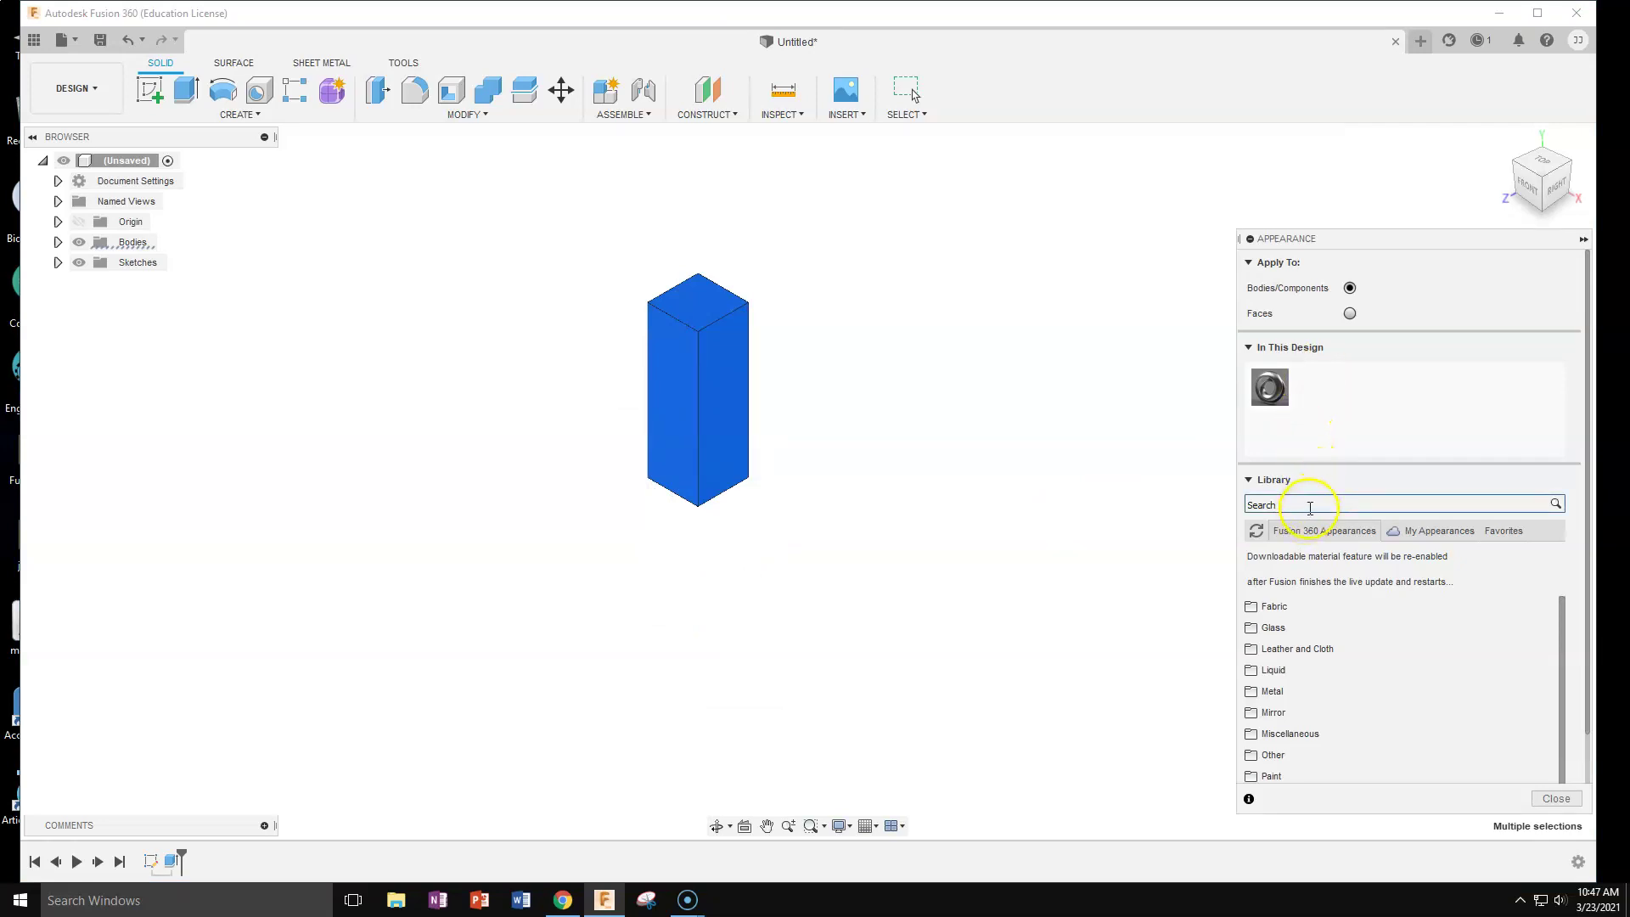
# Step: Search 'blue', favorite Aluminum - Anodized Glossy (Blue), and drag it onto the block
pyautogui.click(1310, 508)
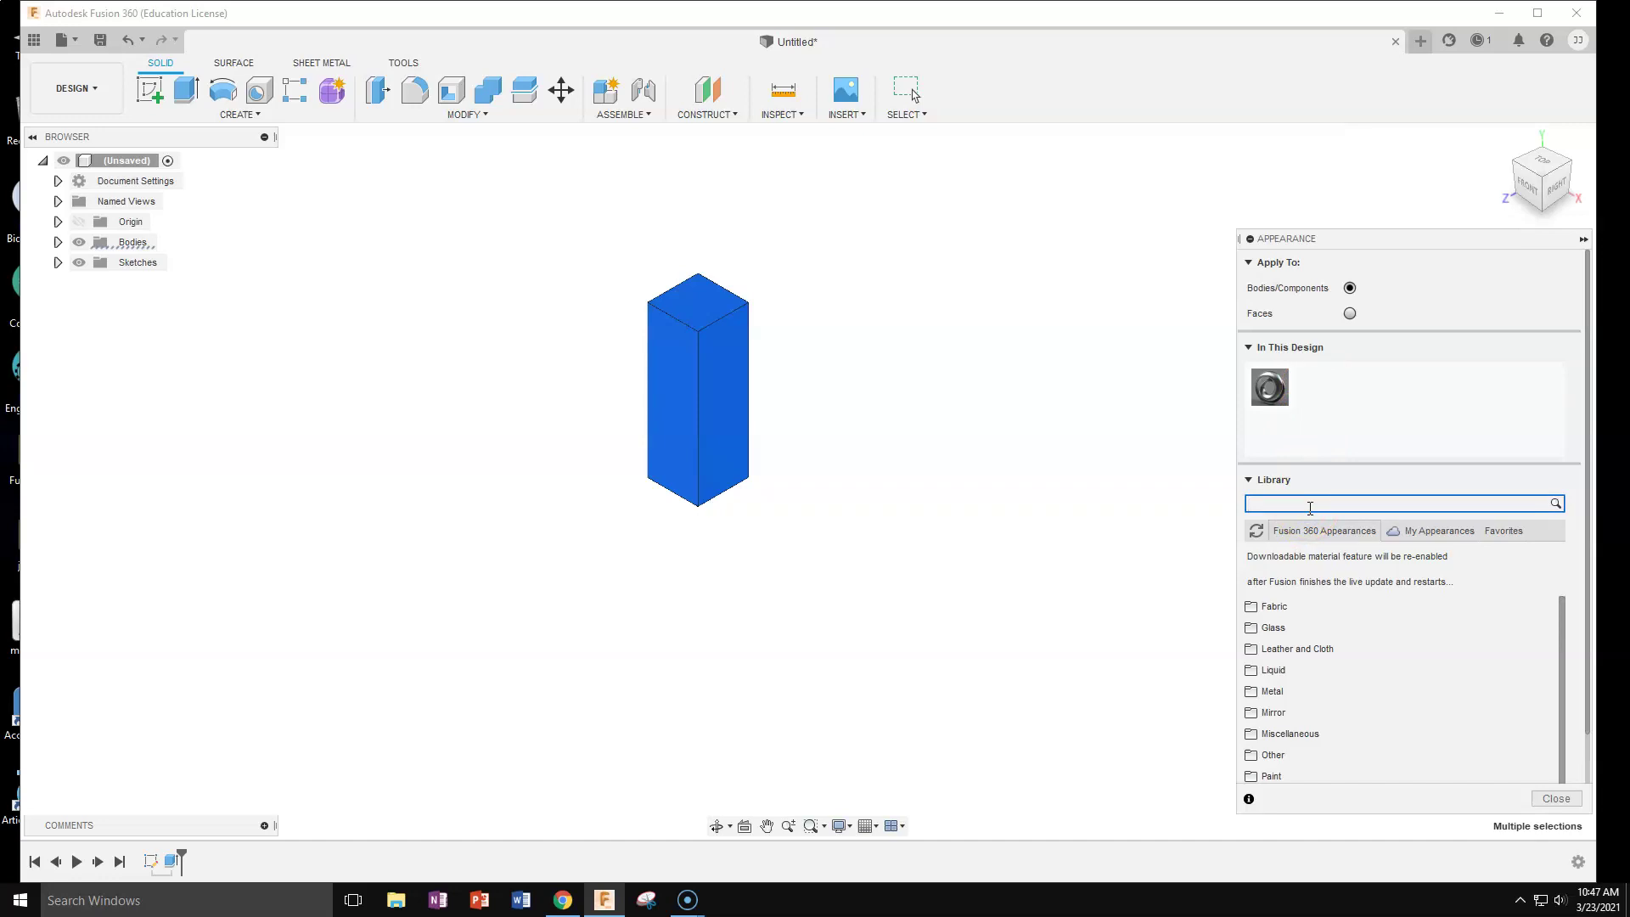
pyautogui.press('Return')
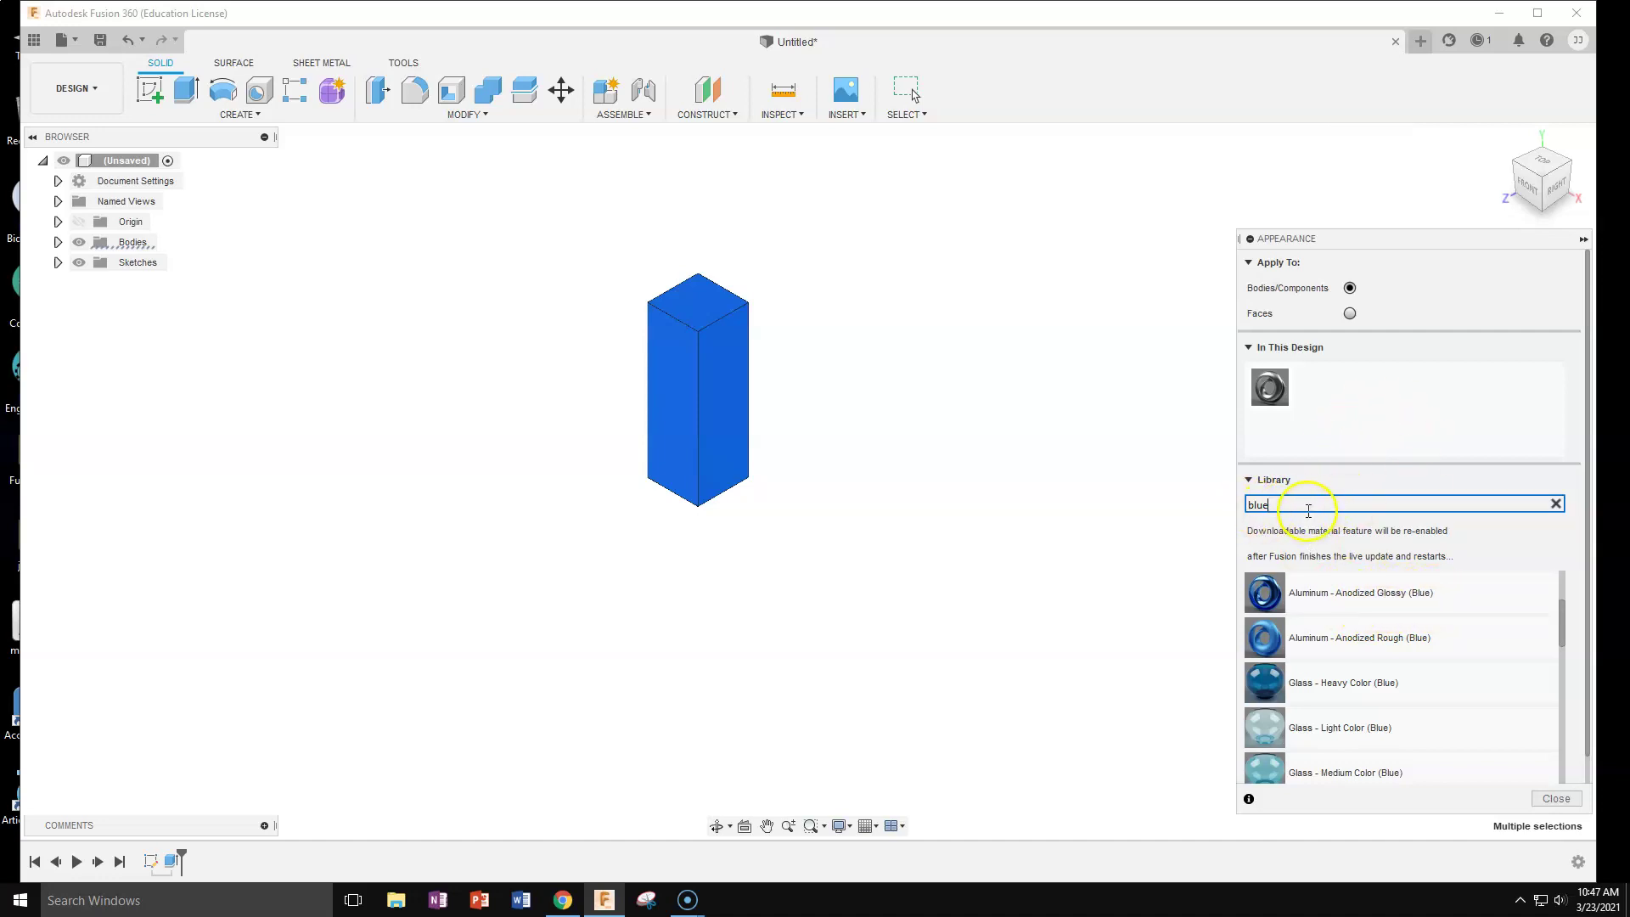
pyautogui.scroll(-3, 1338, 666)
pyautogui.scroll(5, 1336, 666)
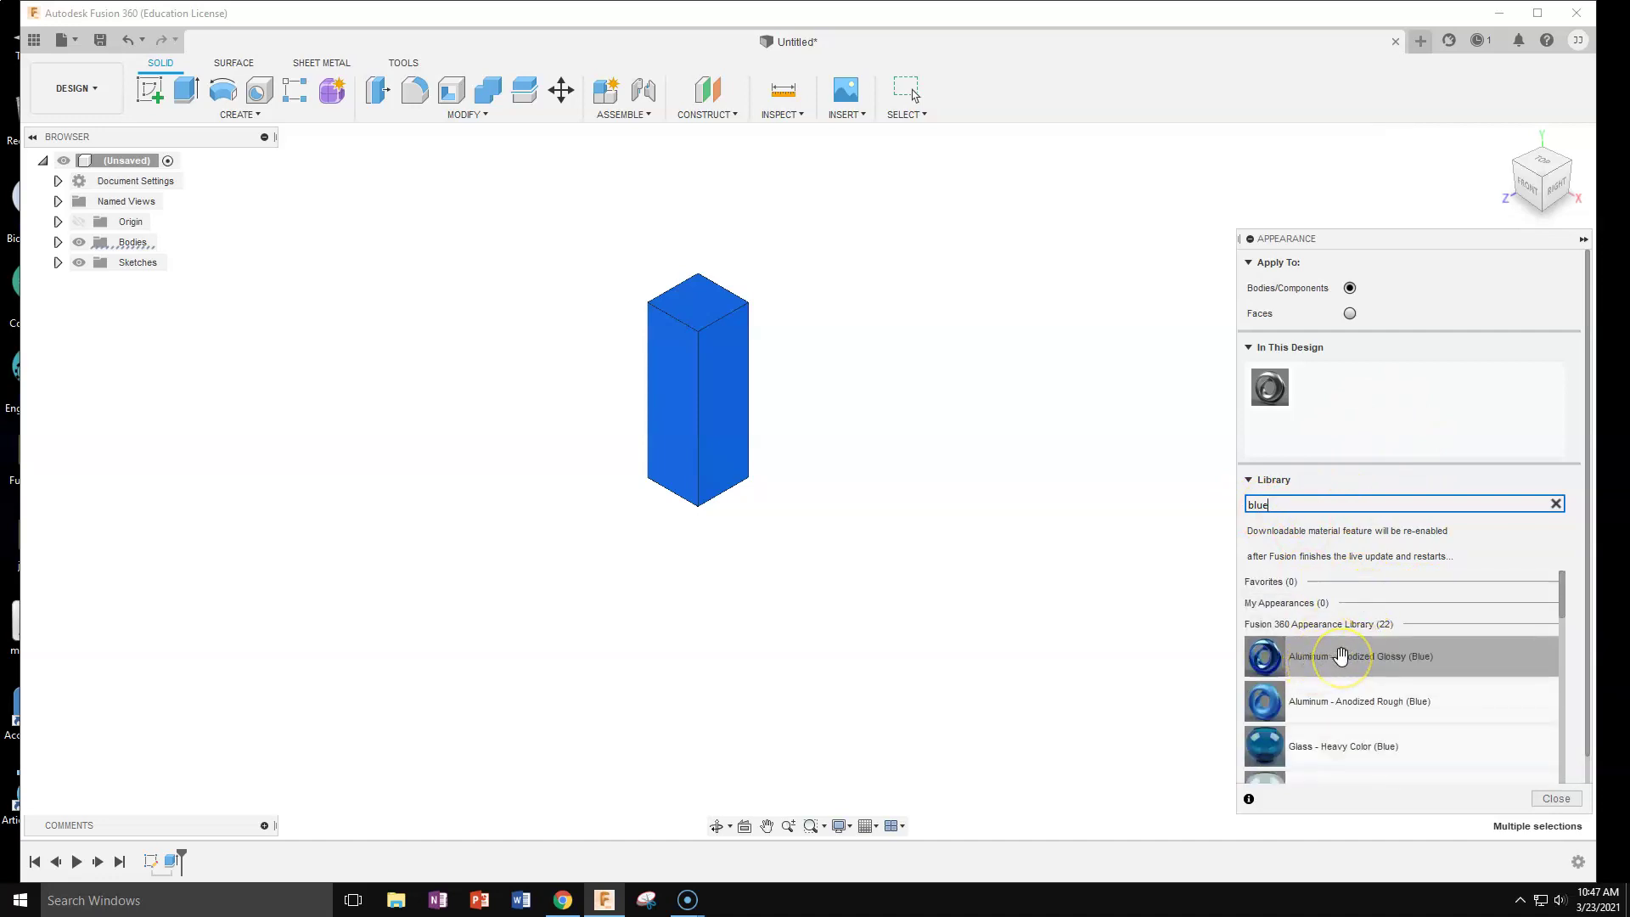
pyautogui.click(1334, 660)
pyautogui.click(1334, 660)
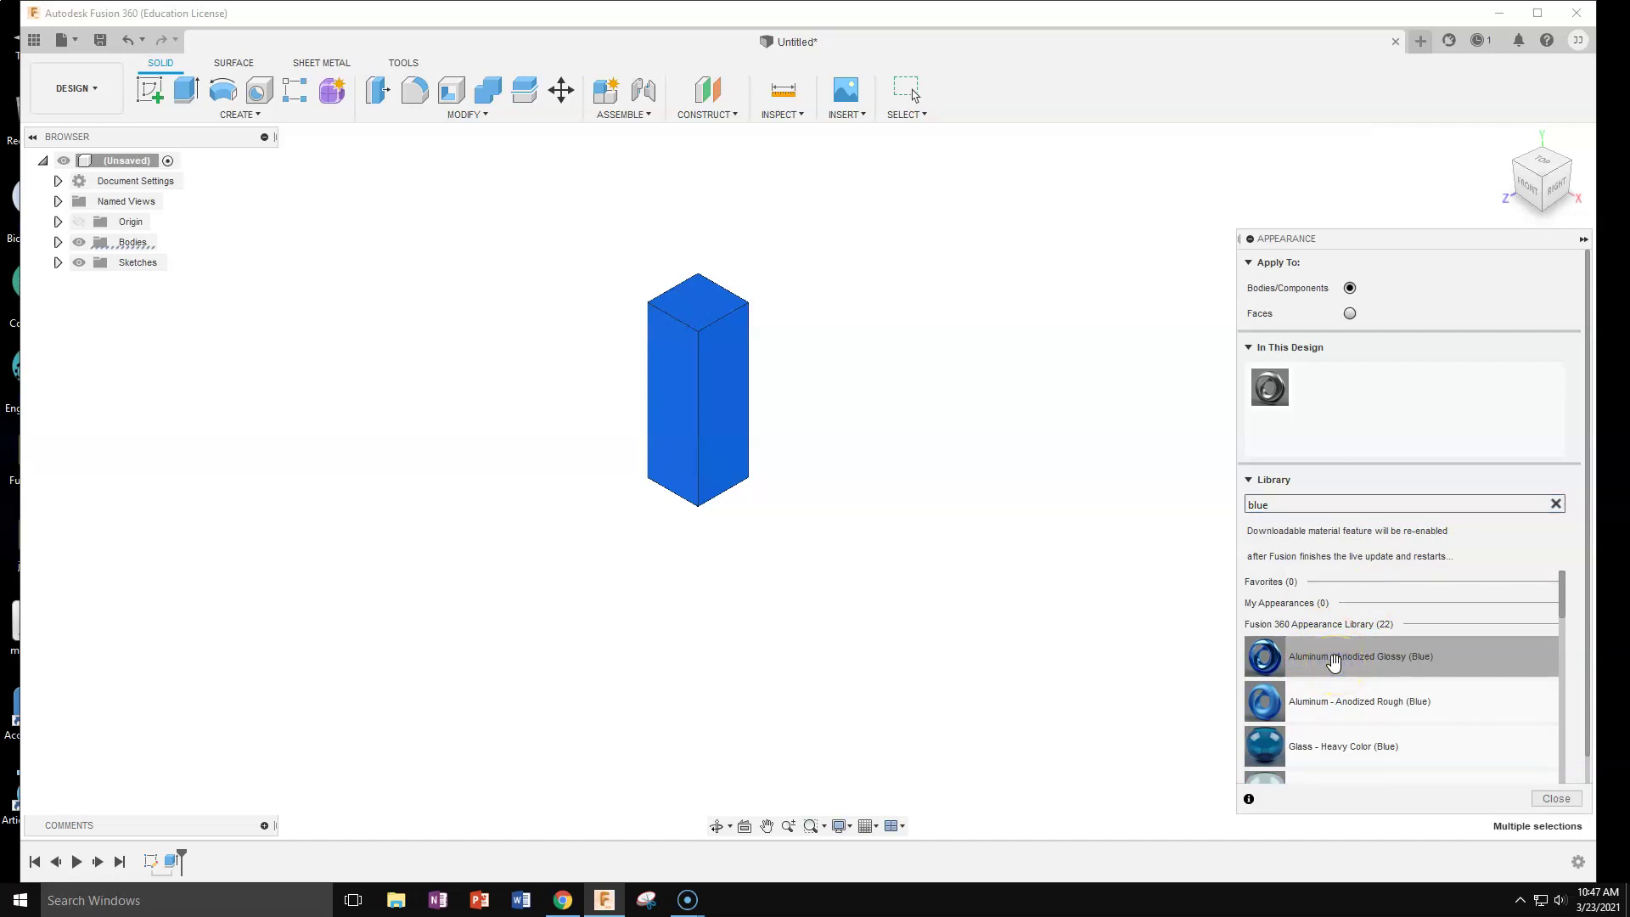
pyautogui.rightClick(1334, 662)
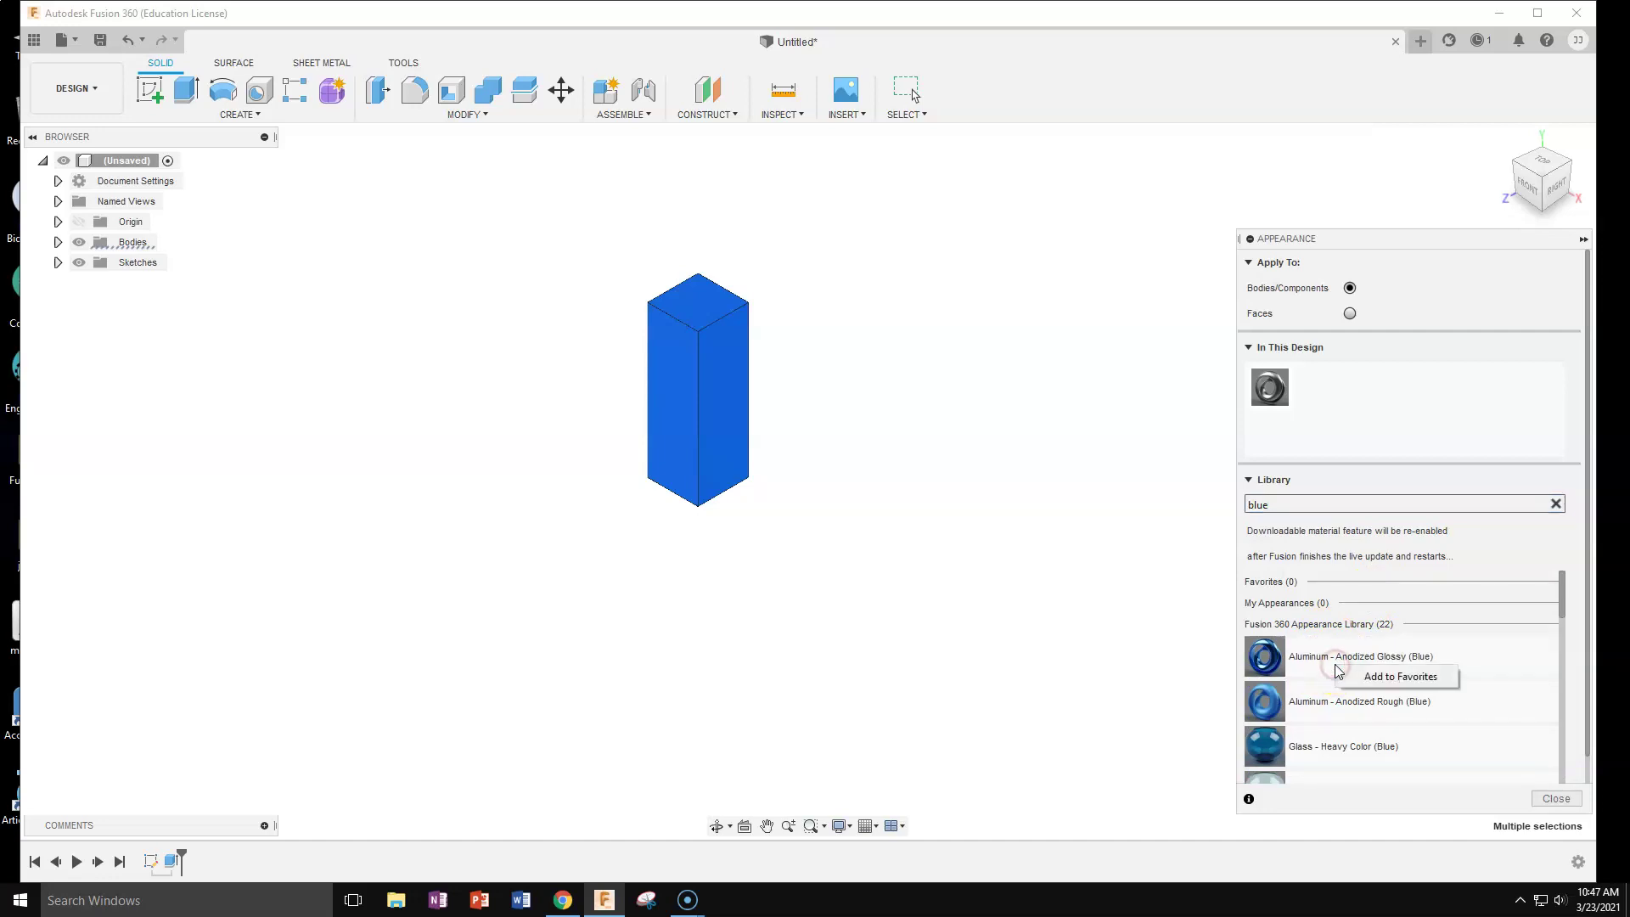
pyautogui.click(1377, 680)
pyautogui.click(1382, 618)
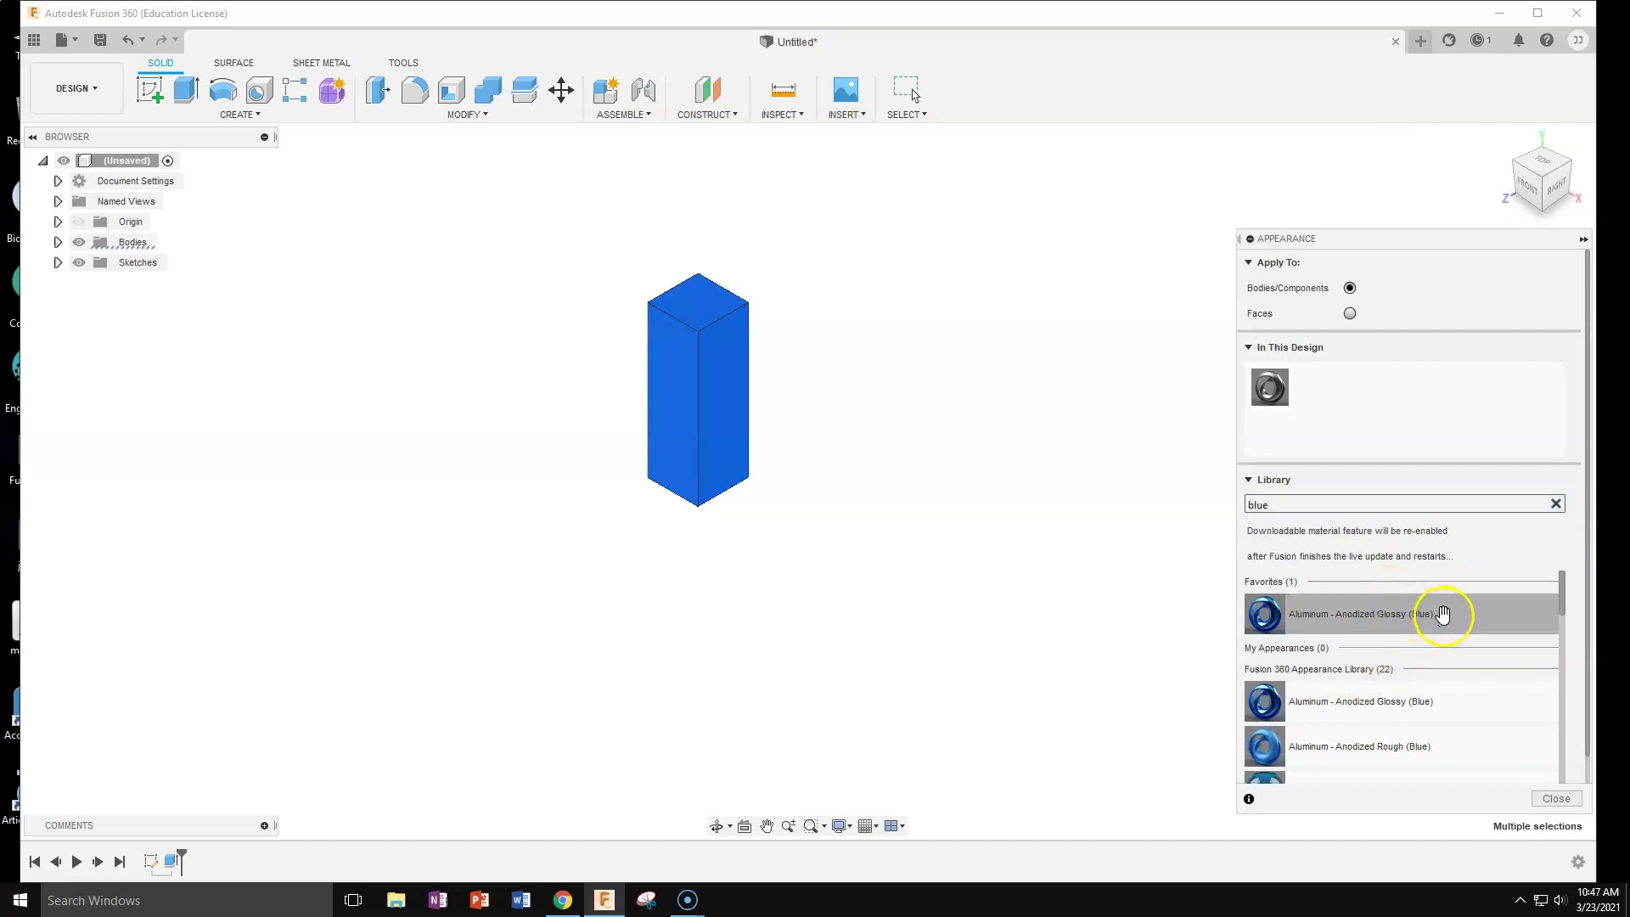
pyautogui.moveTo(1440, 615); pyautogui.dragTo(694, 363)
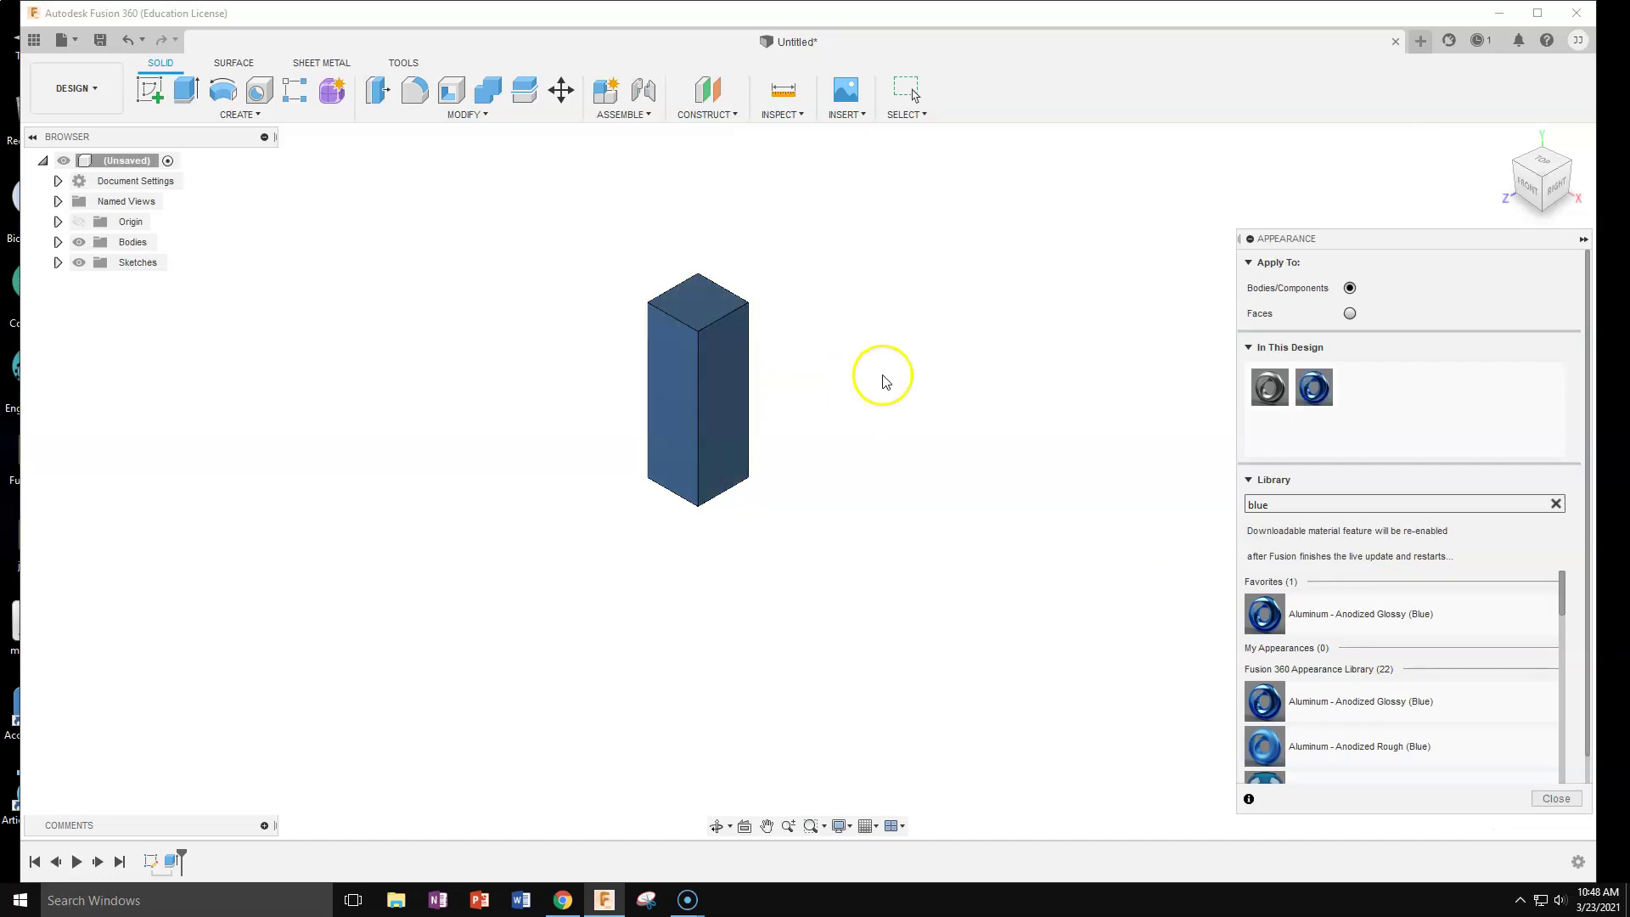
pyautogui.click(1034, 379)
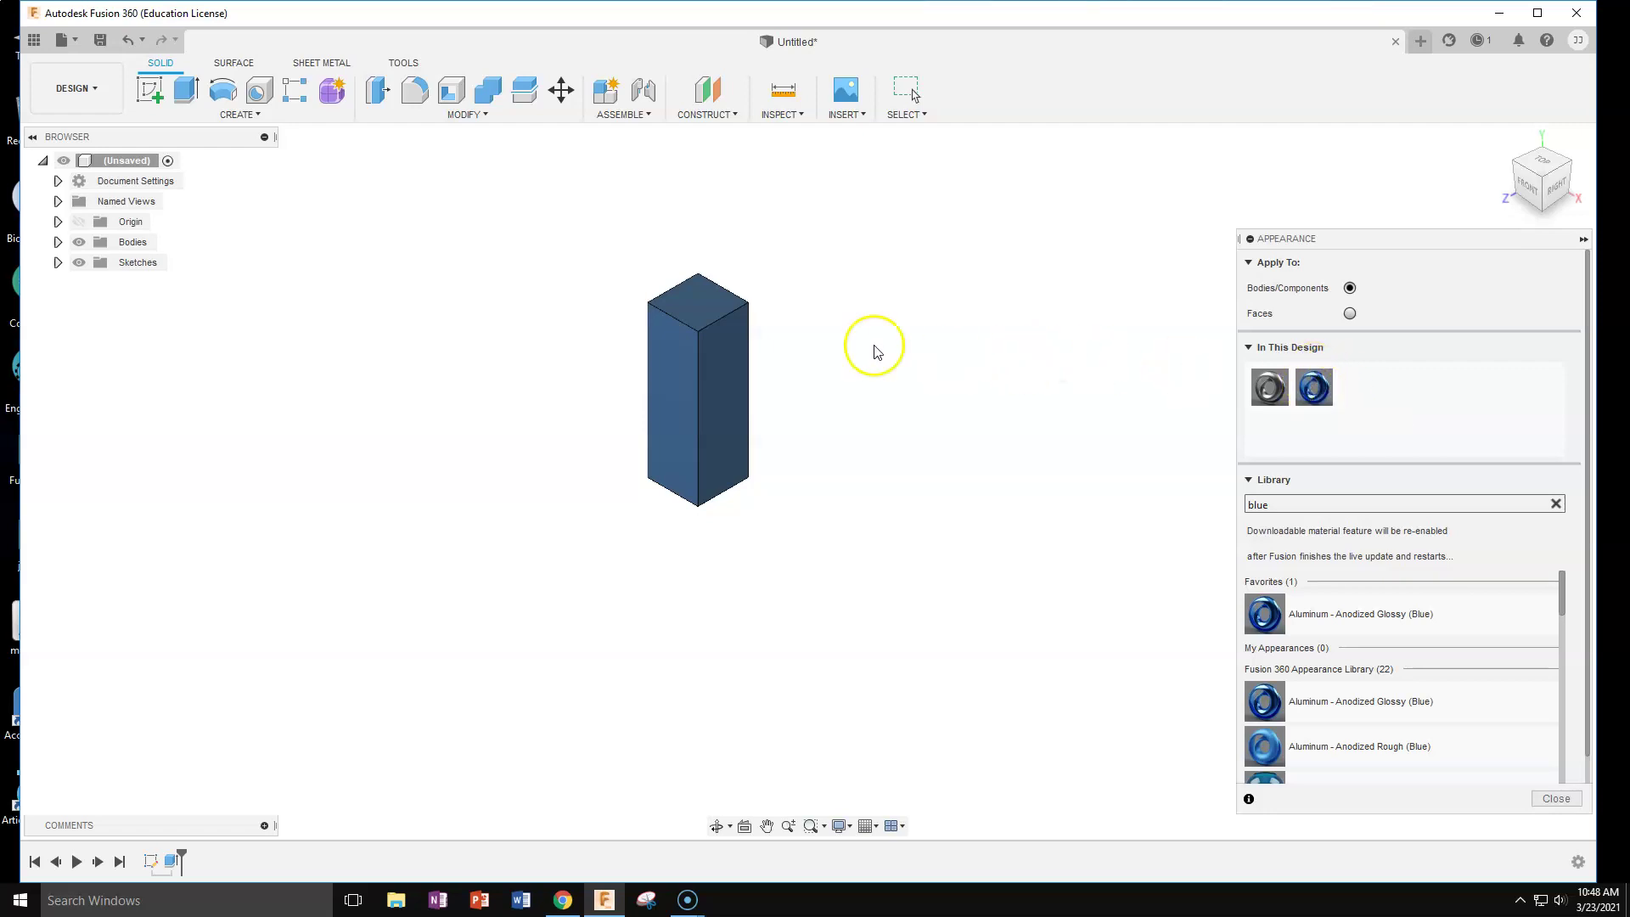
# Step: Save the design as 'Square Peg' in the Pegboard Toy 1 project
pyautogui.click(76, 42)
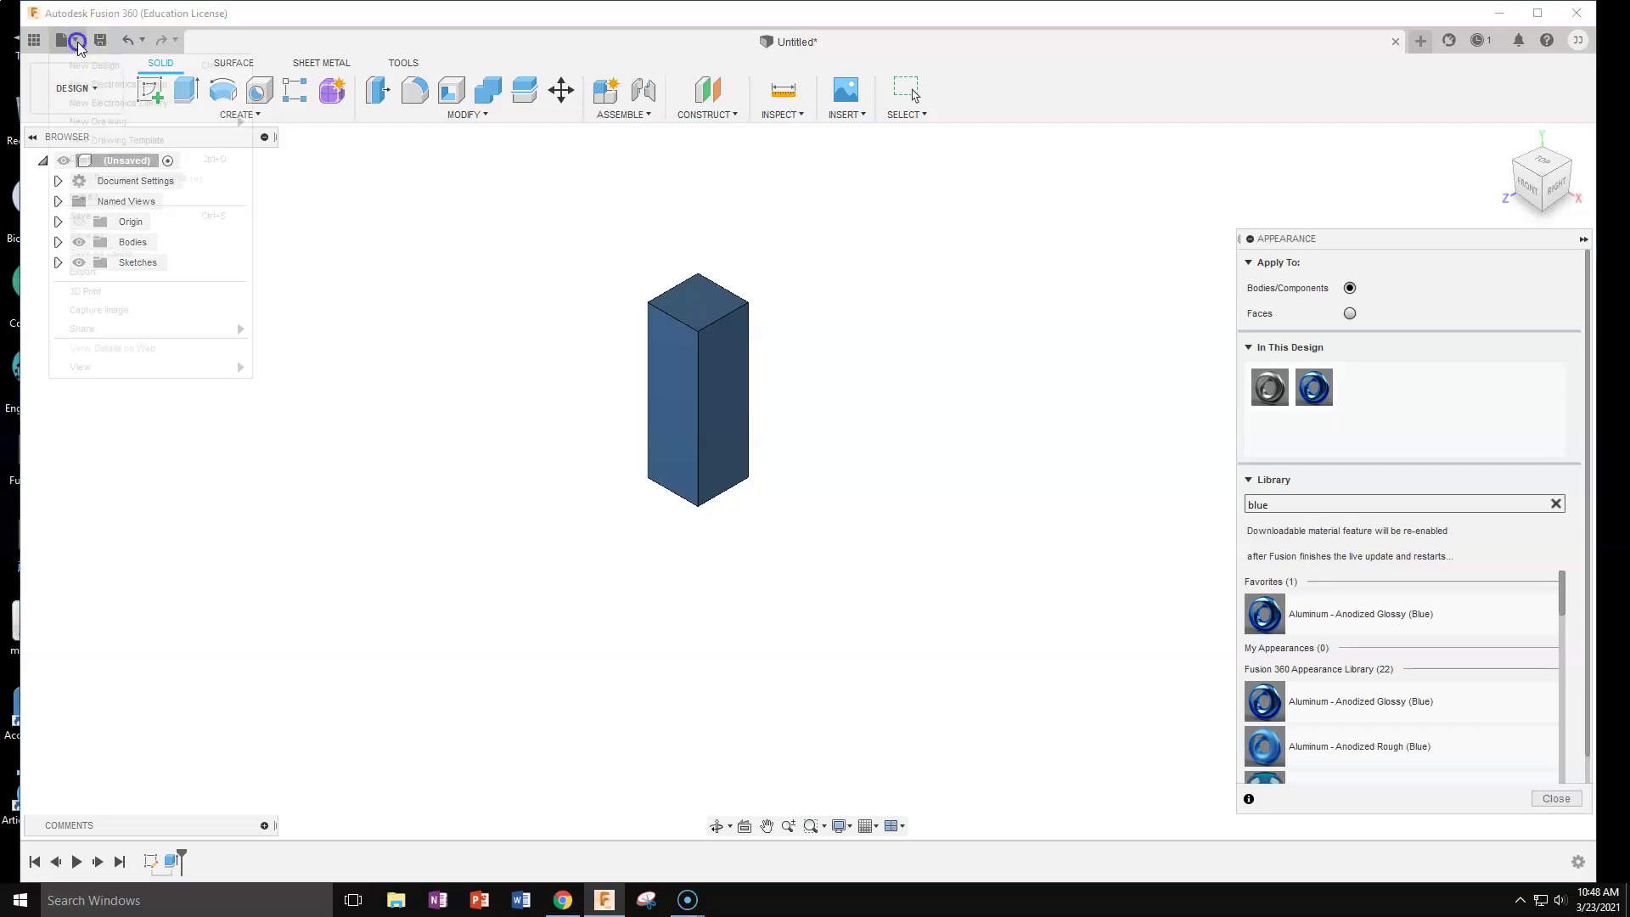
pyautogui.click(85, 215)
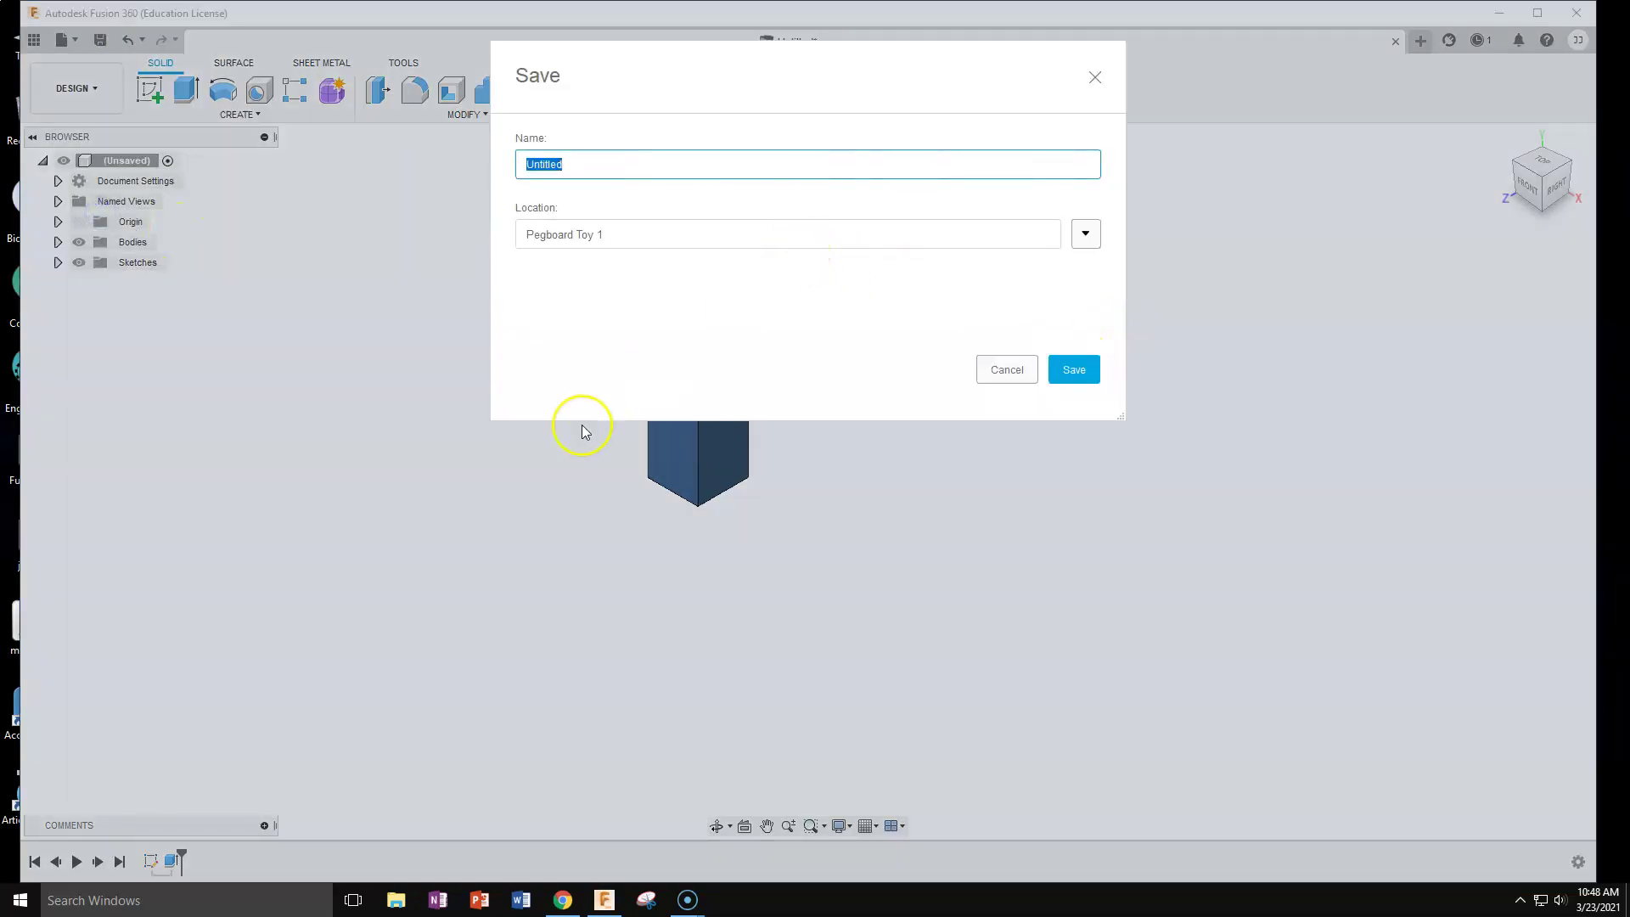
pyautogui.write('Square Peg')
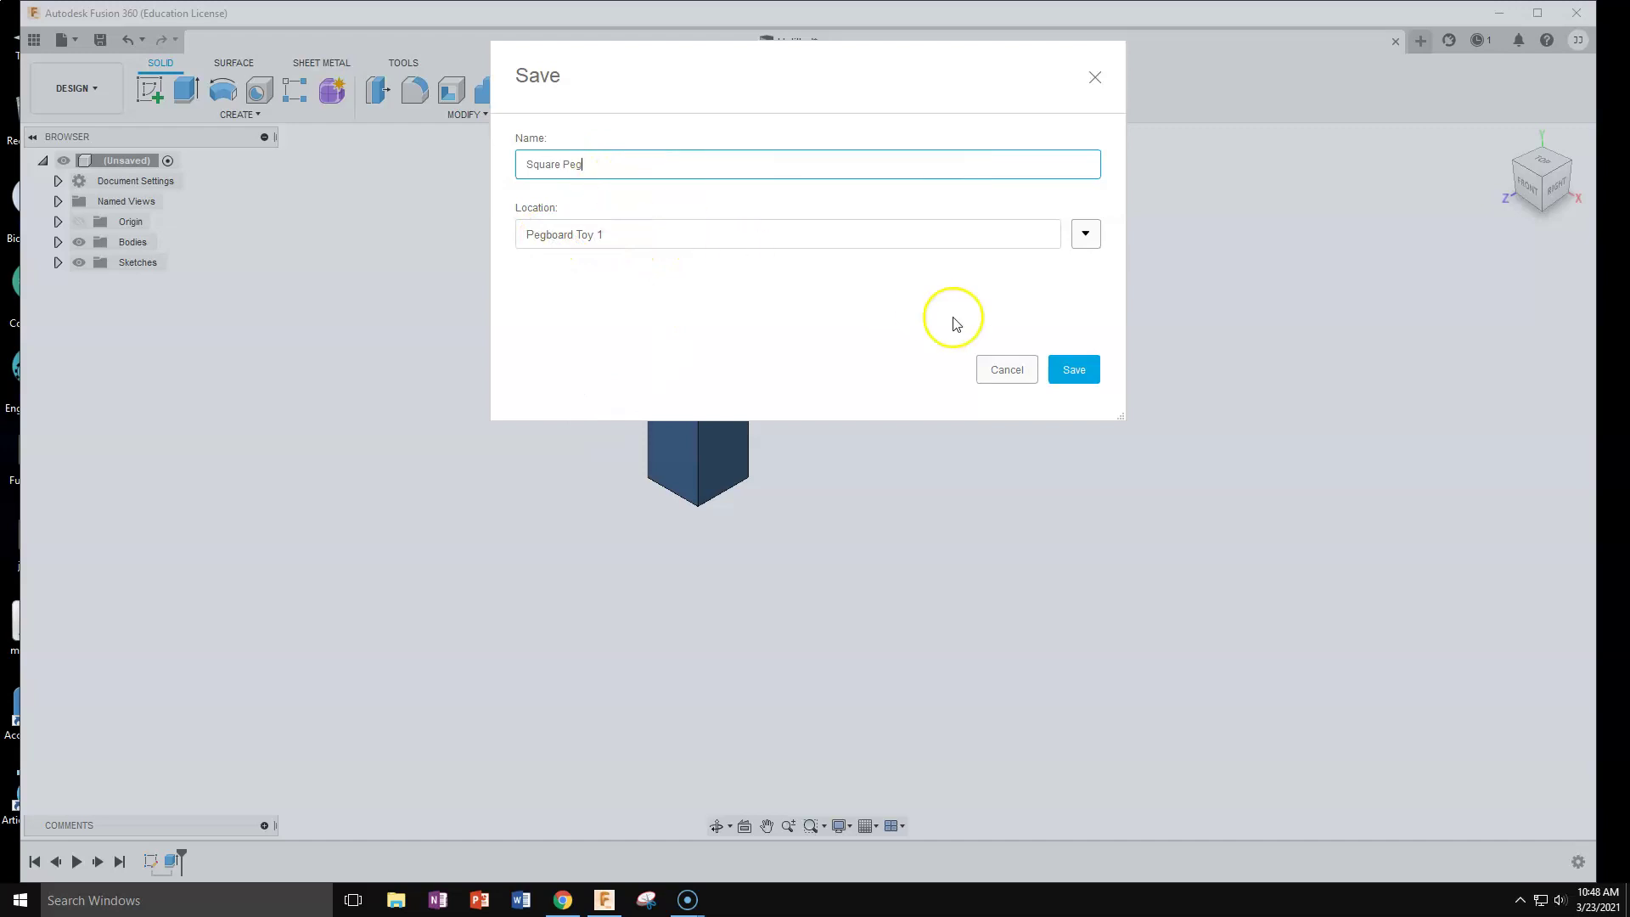
pyautogui.click(1079, 369)
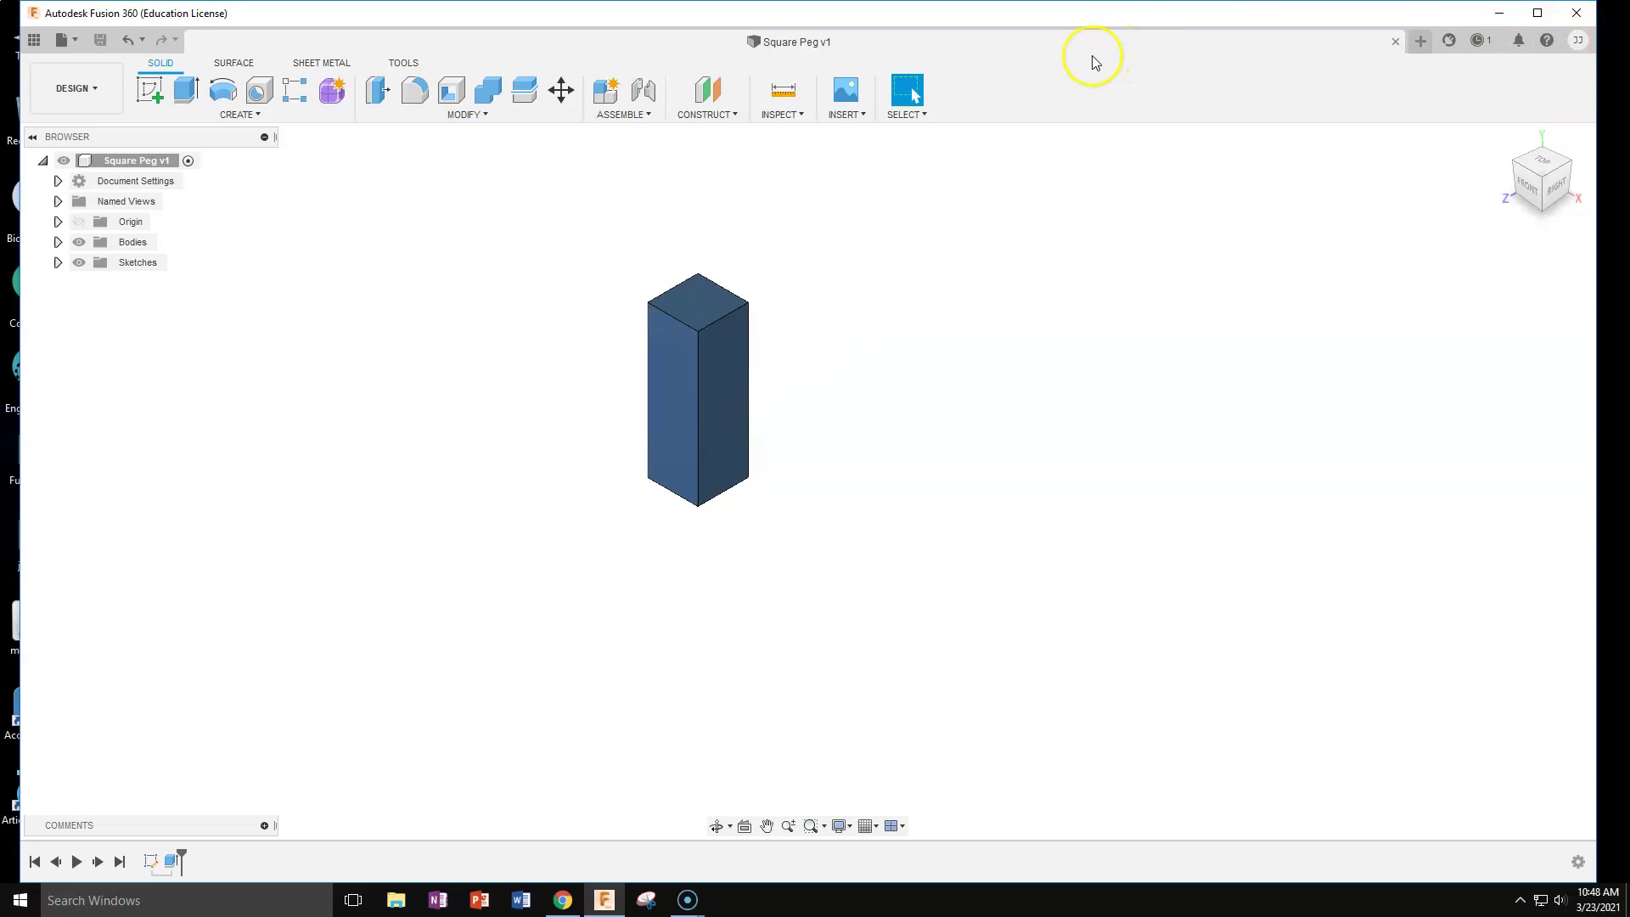
pyautogui.click(1580, 41)
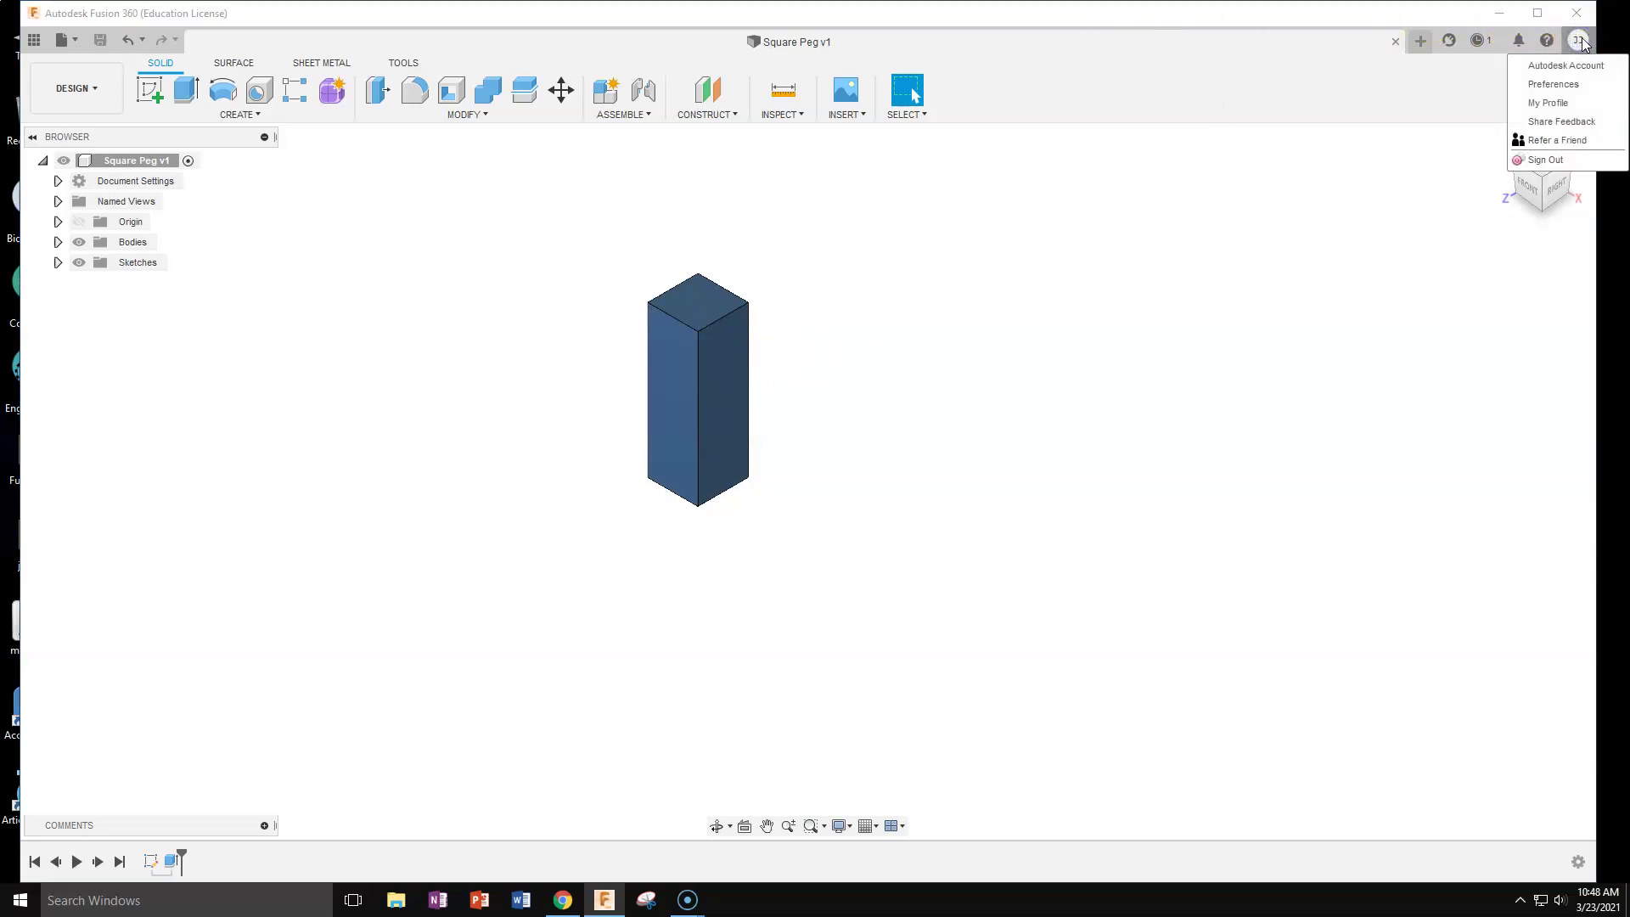